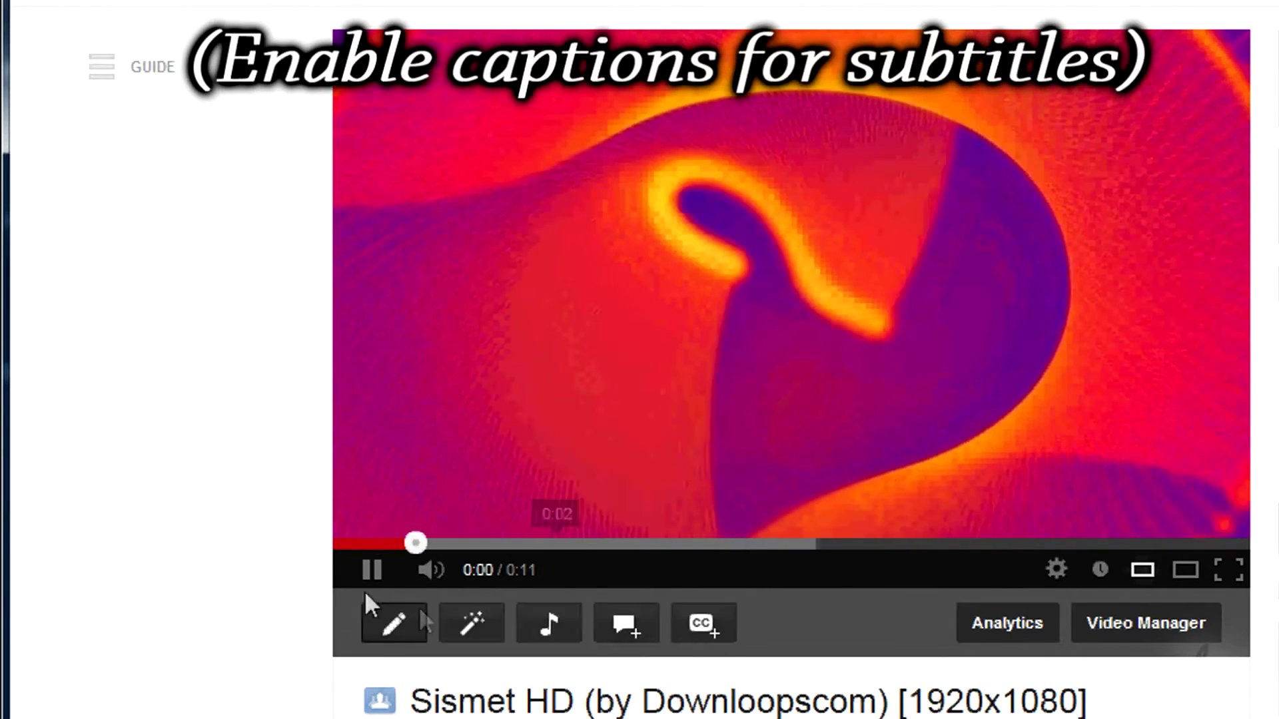
# - Pause the 900x720 Sismet video, switch its quality to 720p, and resume playback
pyautogui.click(372, 570)
pyautogui.click(1065, 576)
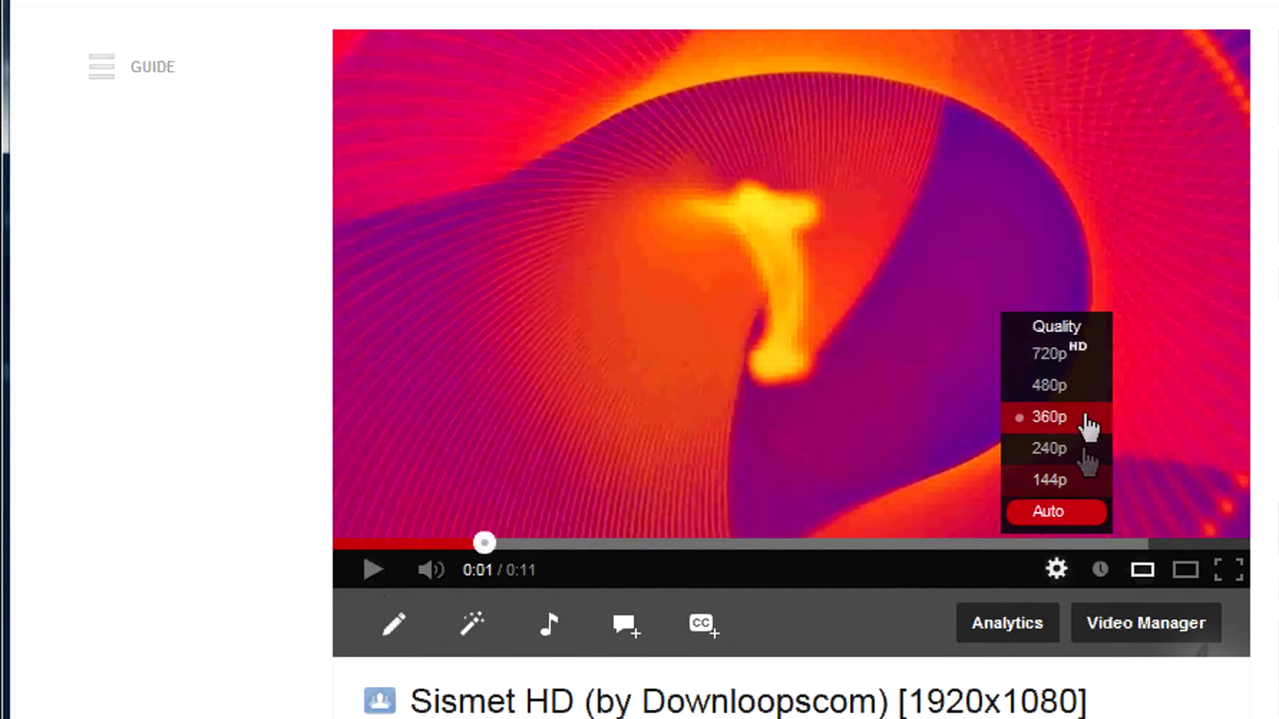
pyautogui.click(1090, 368)
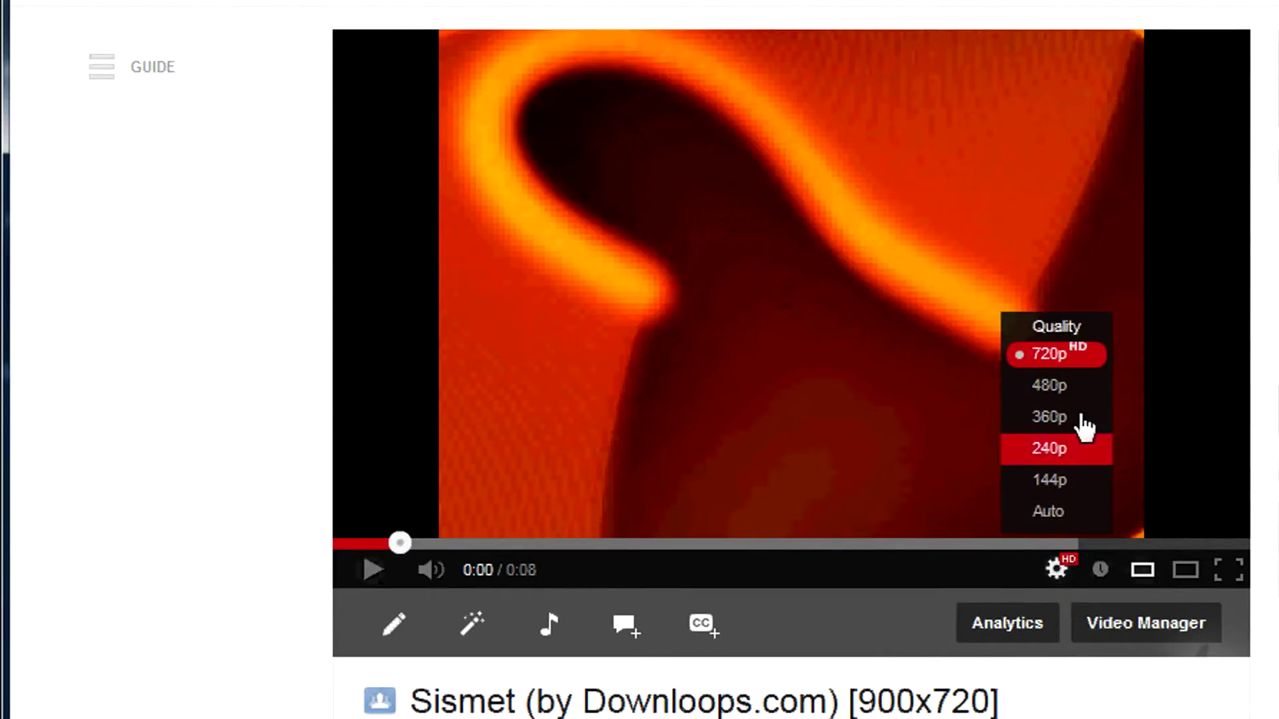
pyautogui.click(373, 582)
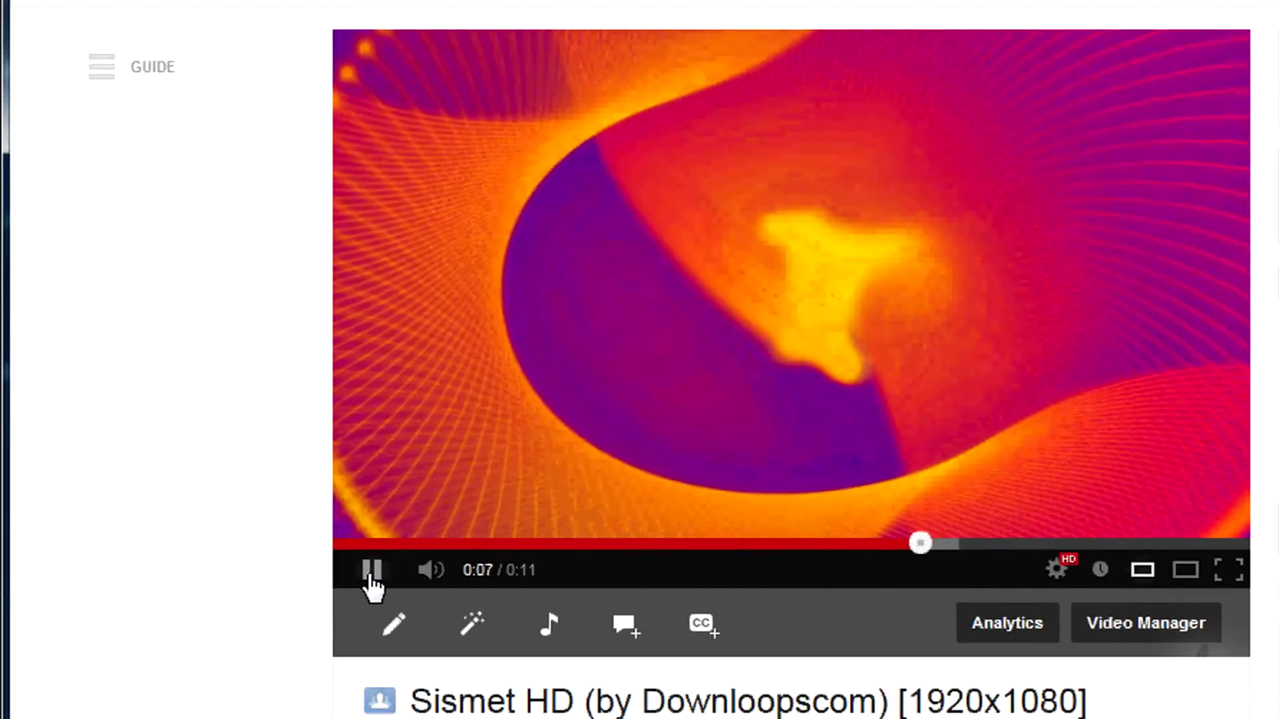
# - Pause and replay the 1920x1080 Sismet HD video to compare it with the 900x720 one
pyautogui.click(372, 578)
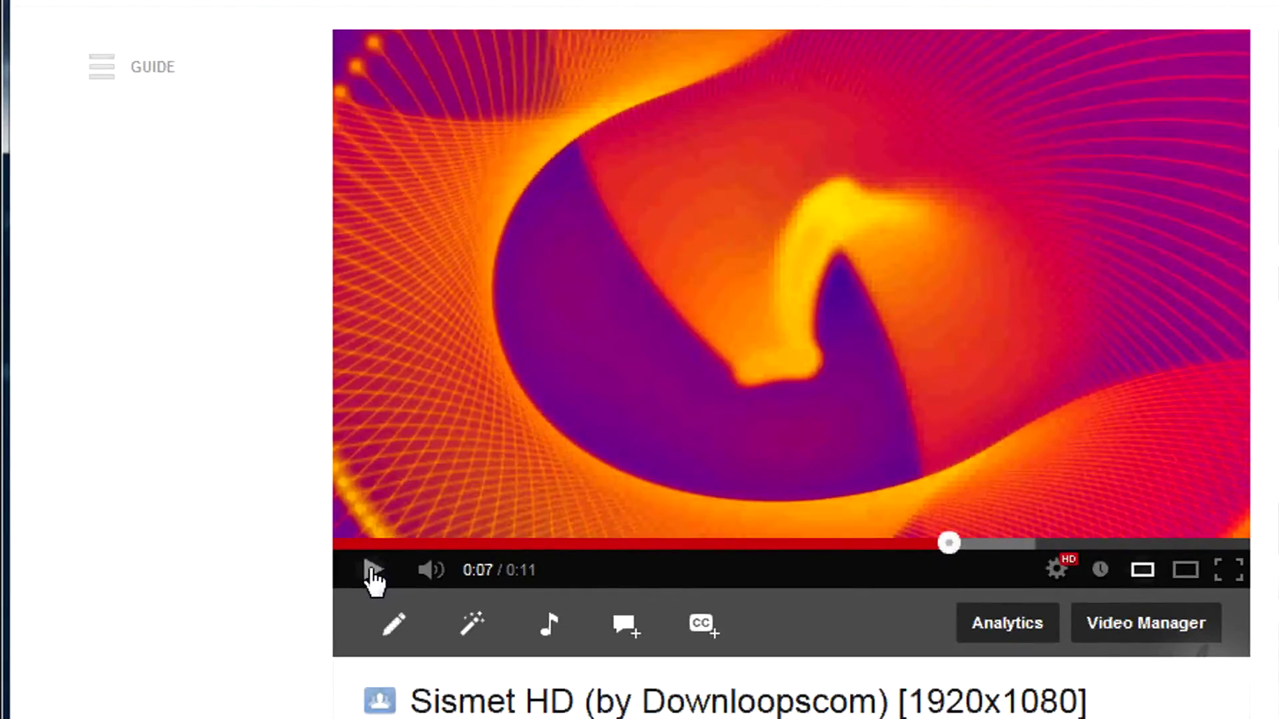
pyautogui.click(371, 577)
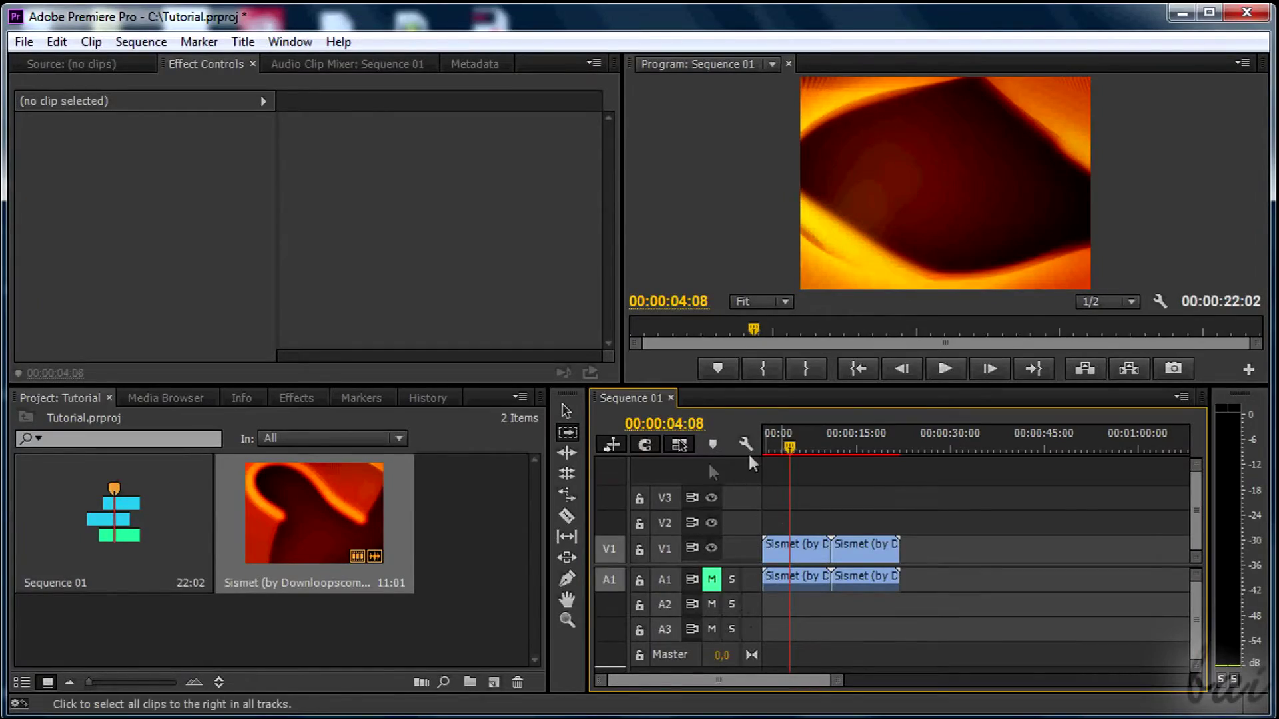
# - Start a new sequence and set its Editing Mode to Custom in the Settings tab
pyautogui.click(36, 77)
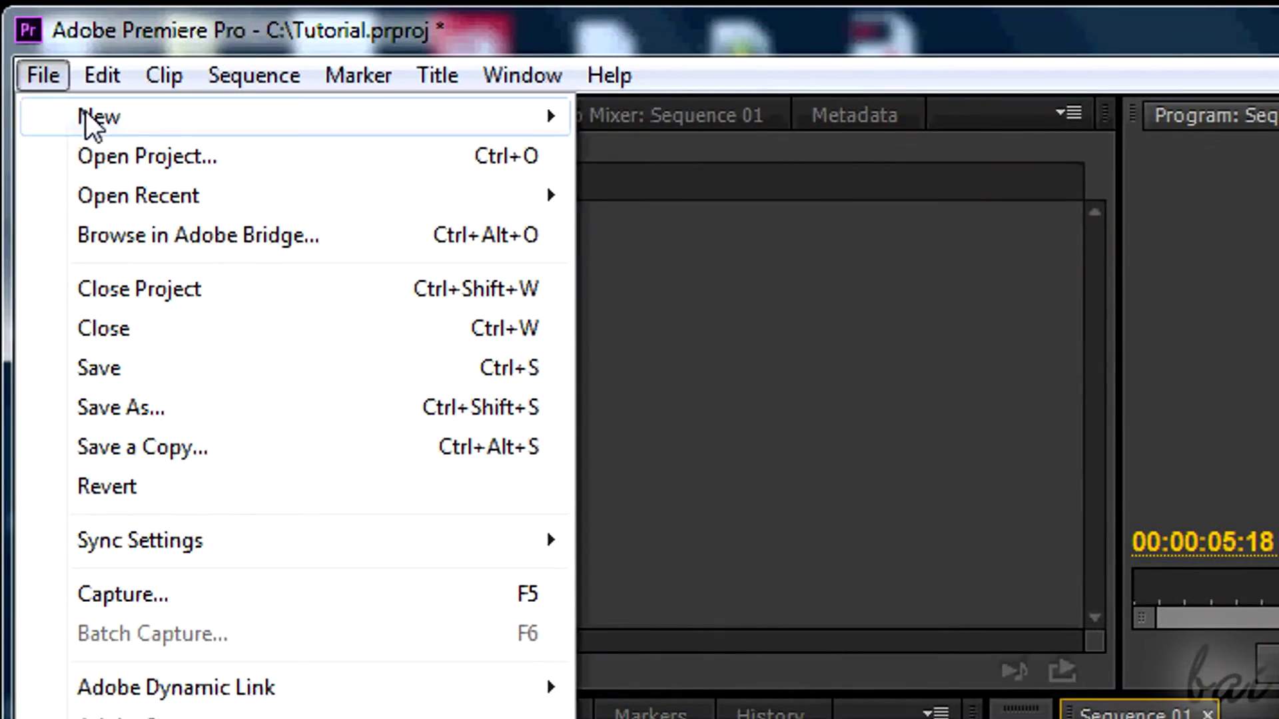
pyautogui.moveTo(293, 130)
pyautogui.click(645, 159)
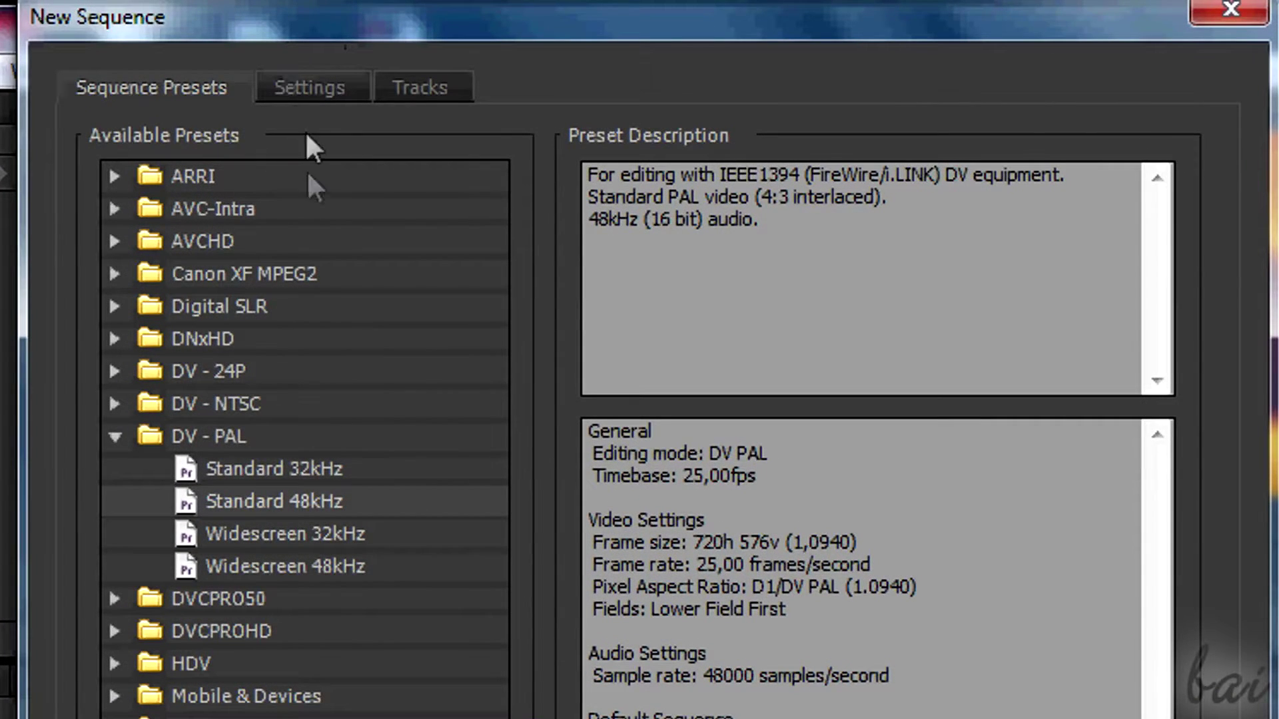
pyautogui.click(319, 100)
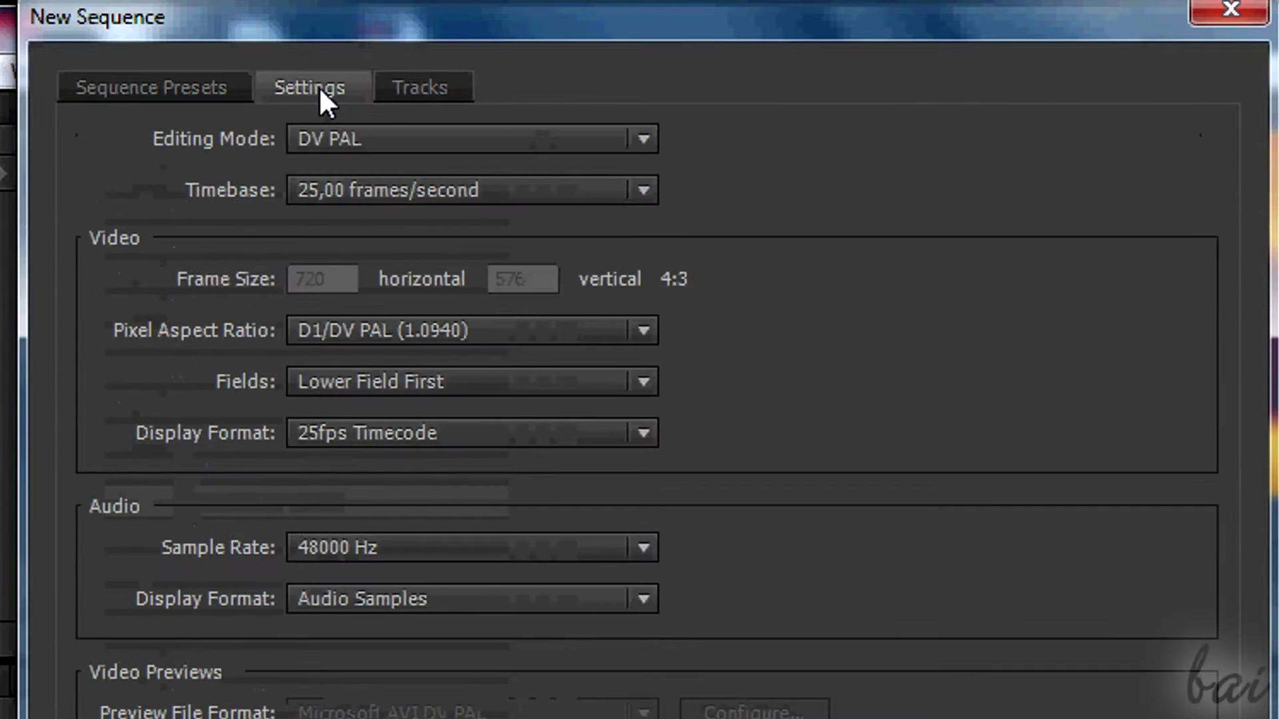
pyautogui.click(368, 138)
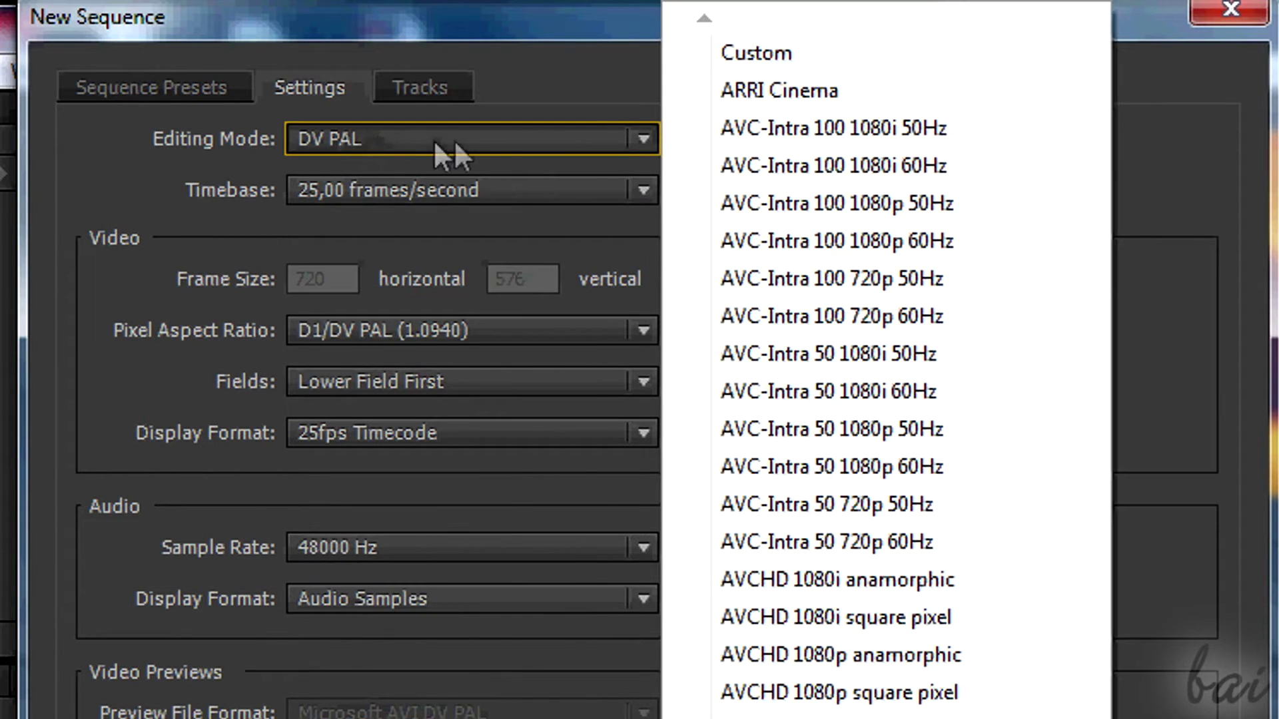
pyautogui.click(798, 56)
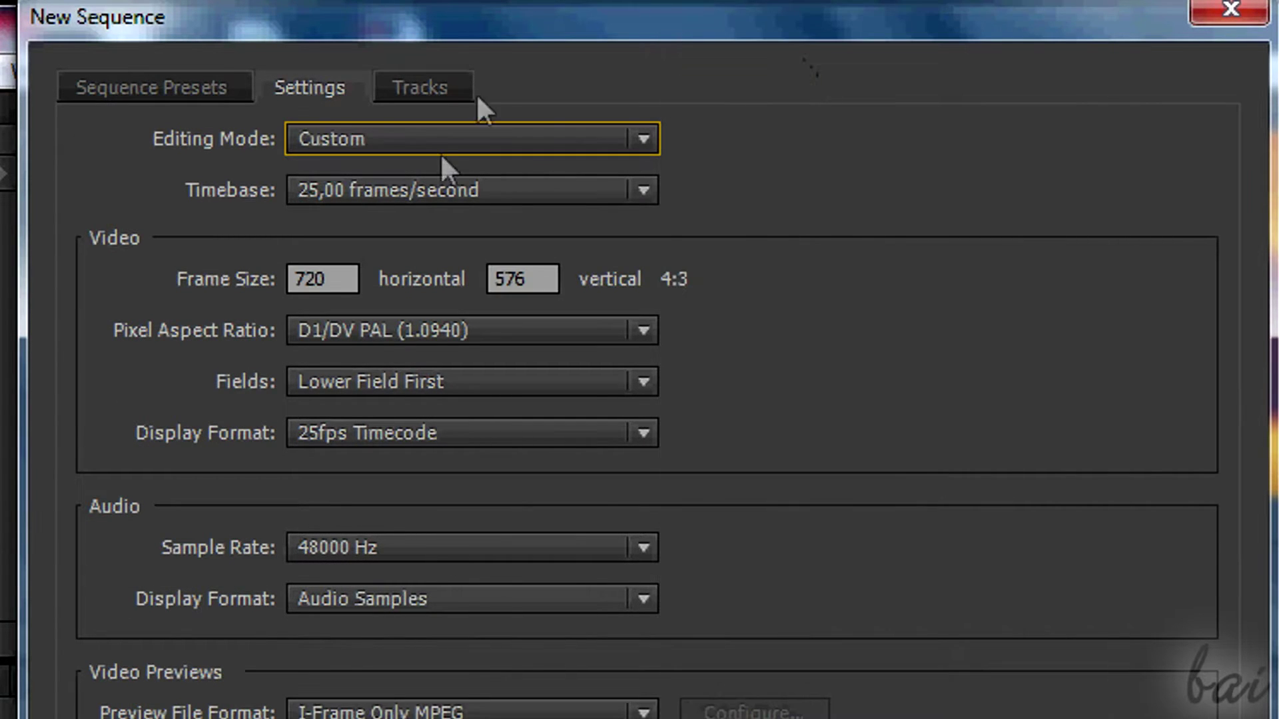
# - Give the sequence a 1280x720 frame size with Square Pixels (1.0) and create it
pyautogui.moveTo(354, 277); pyautogui.dragTo(242, 276)
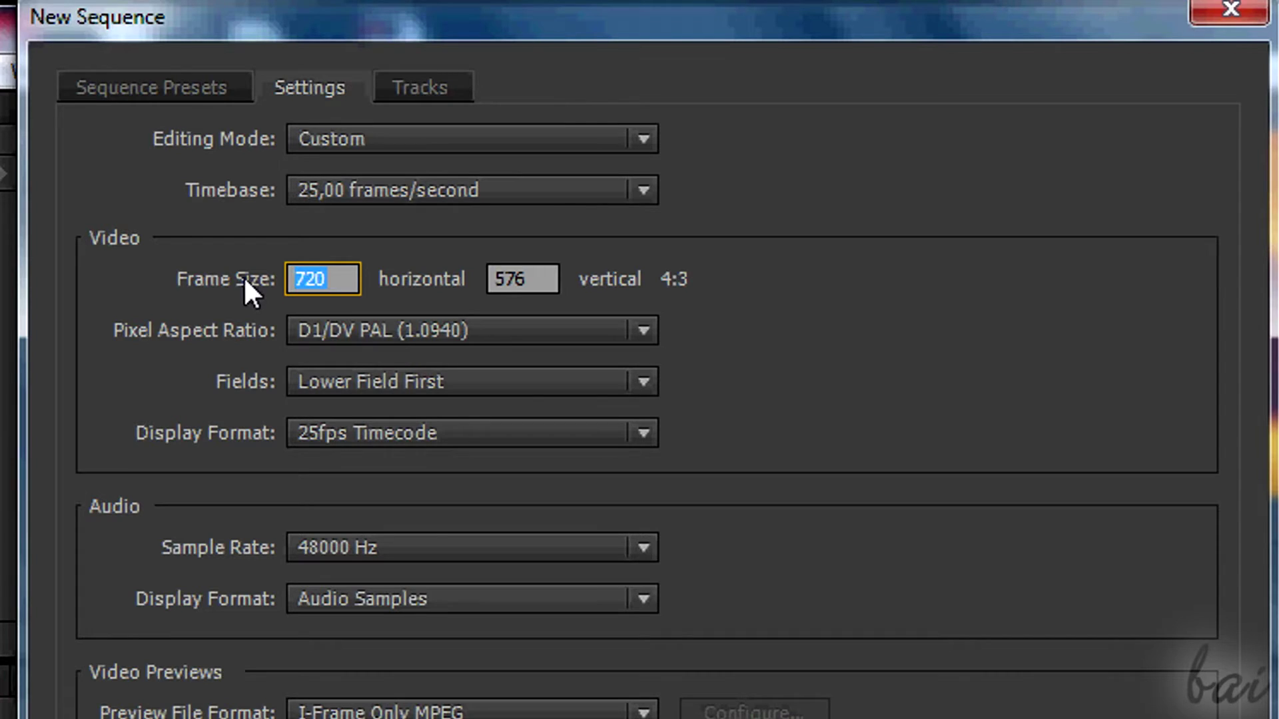
pyautogui.write('128')
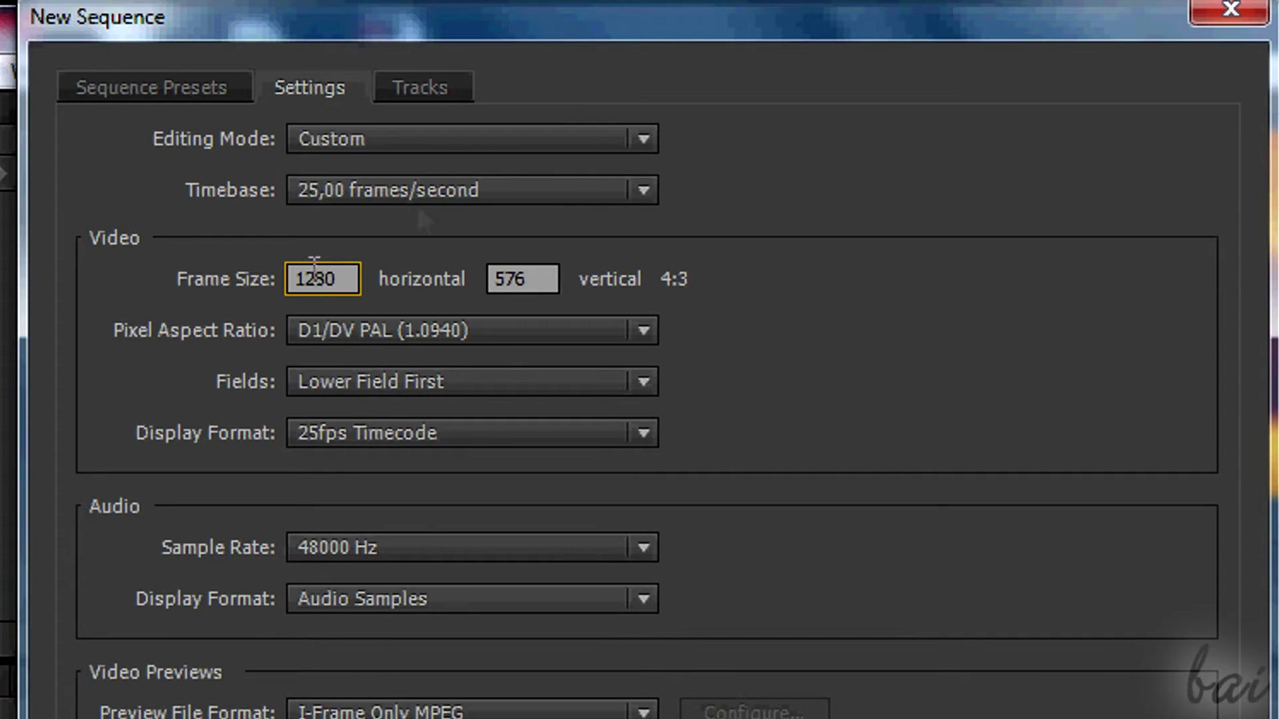
pyautogui.click(545, 279)
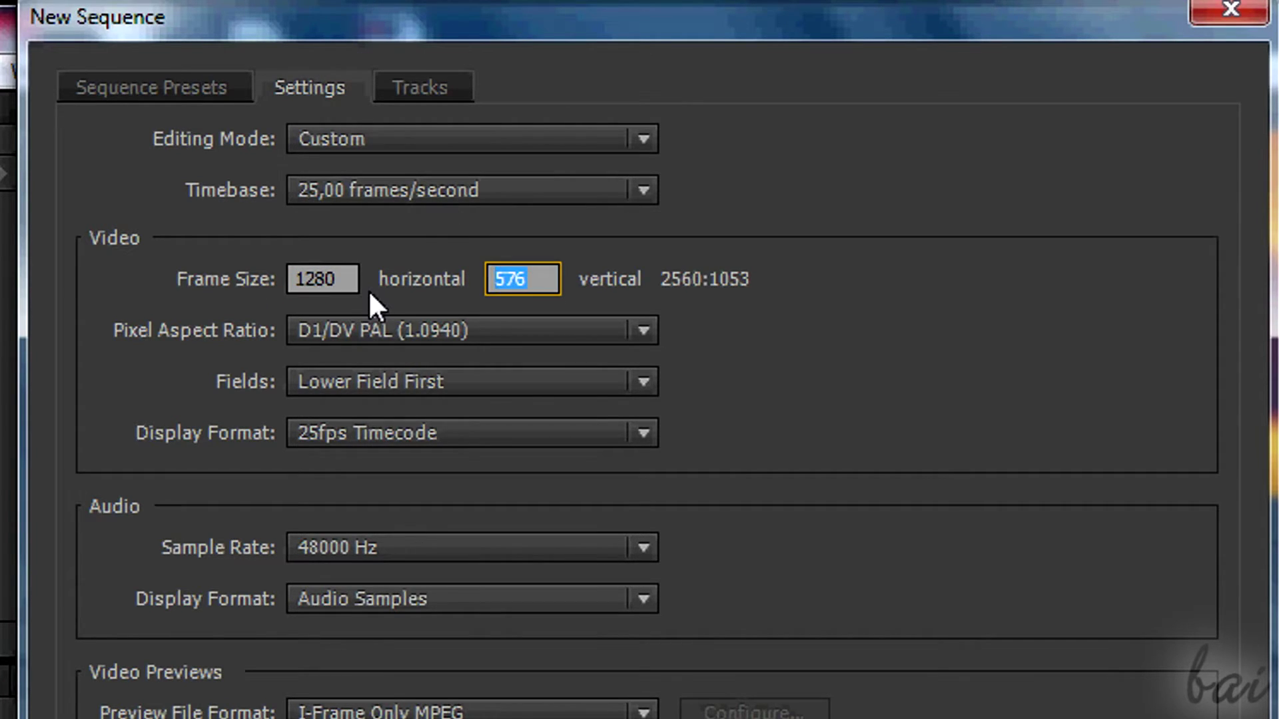
pyautogui.write('720')
pyautogui.click(783, 360)
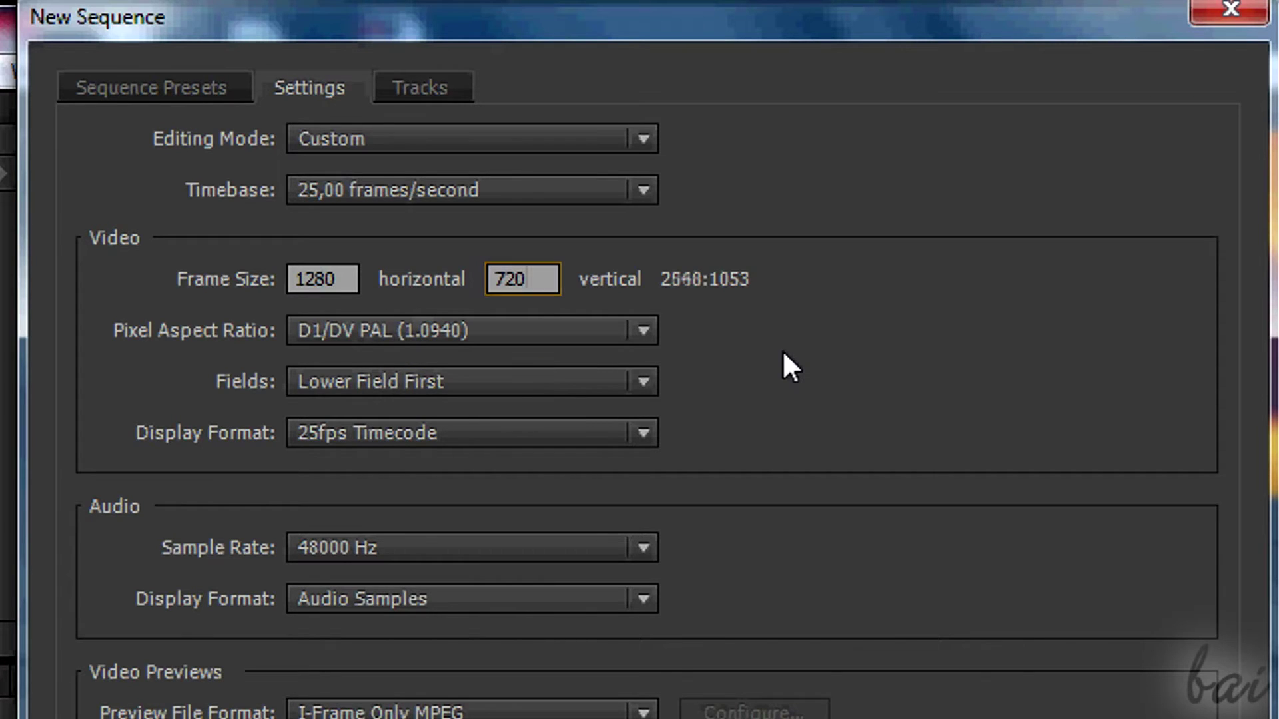
pyautogui.click(643, 331)
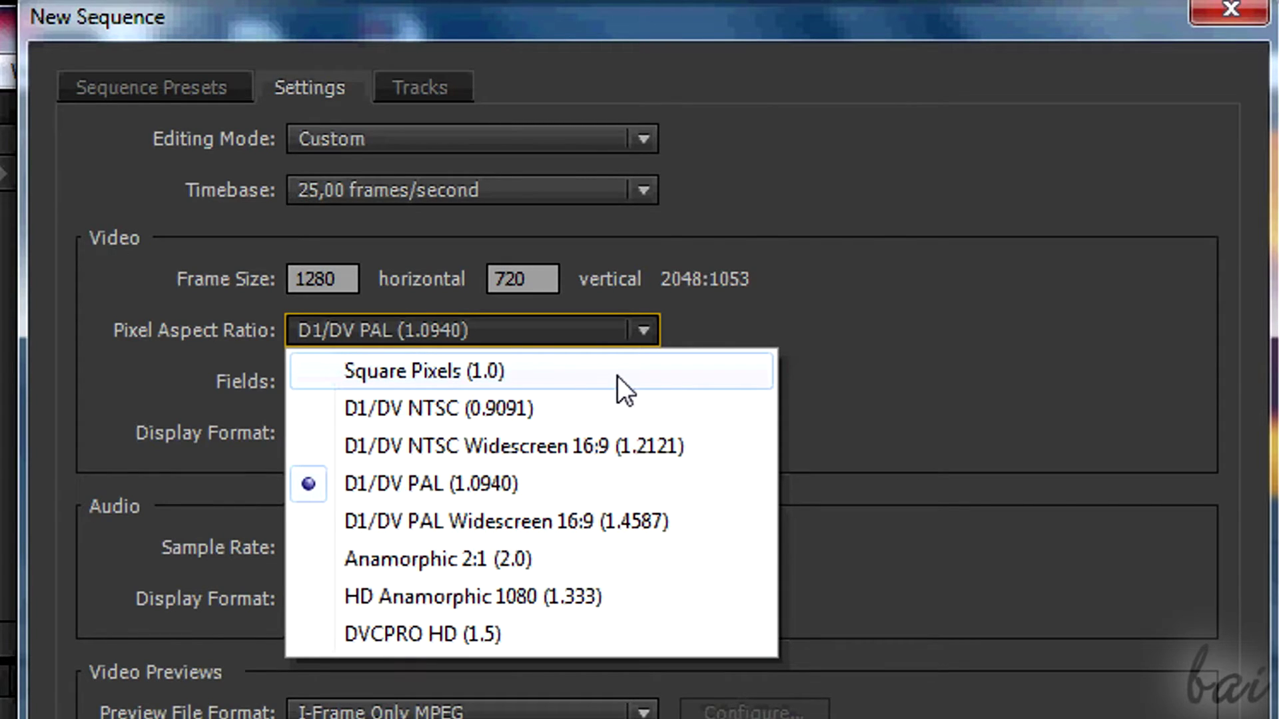
pyautogui.click(618, 375)
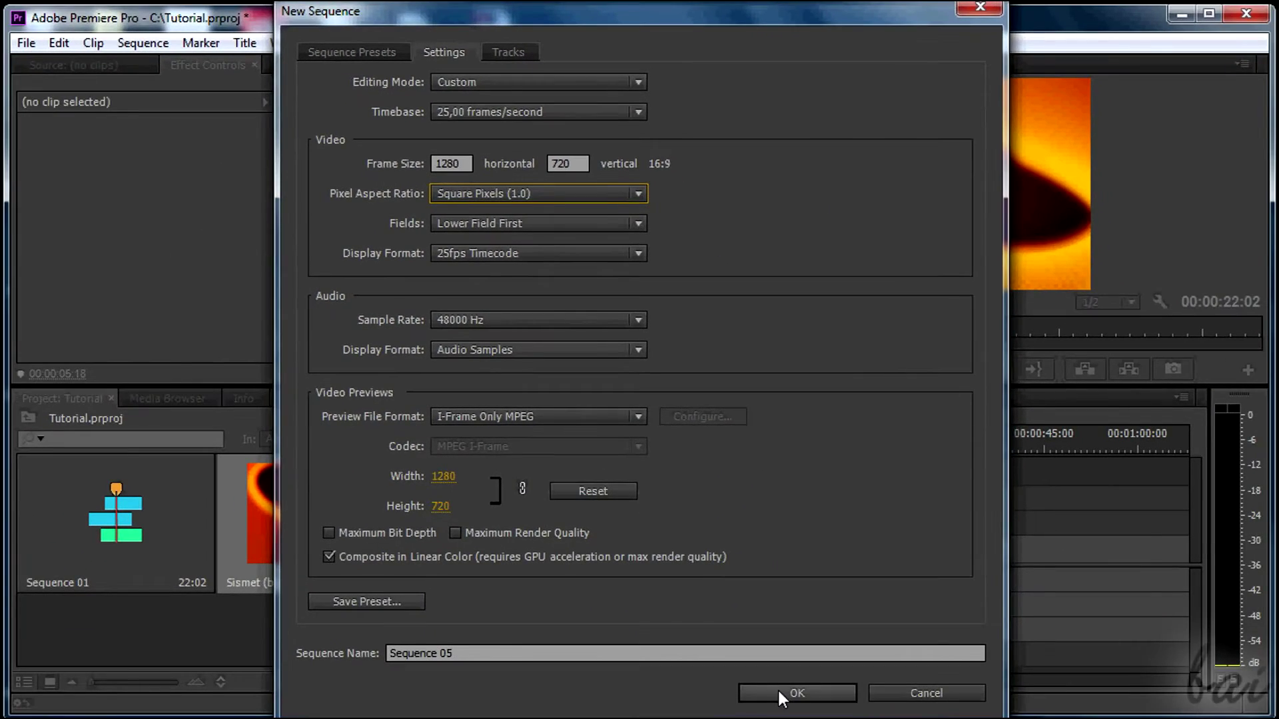
pyautogui.click(779, 691)
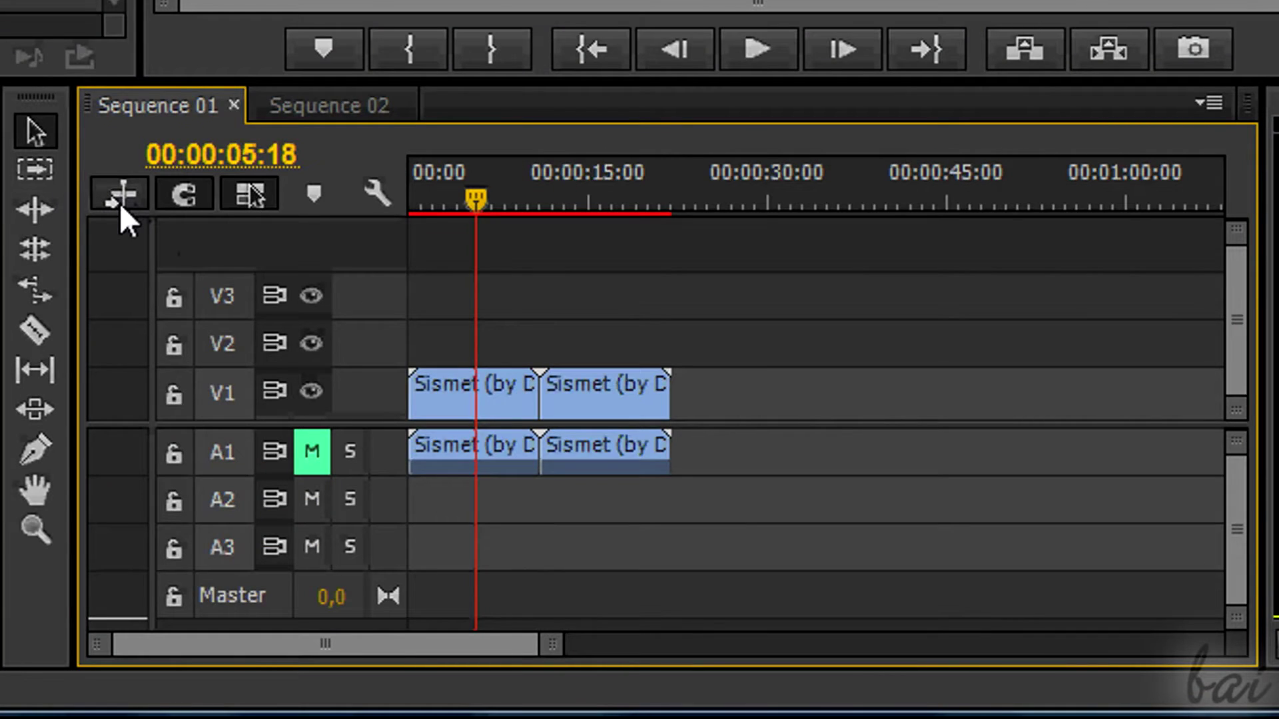
# - Select both Sismet clips on V1/A1 with the Track Select tool and copy them
pyautogui.press('a')
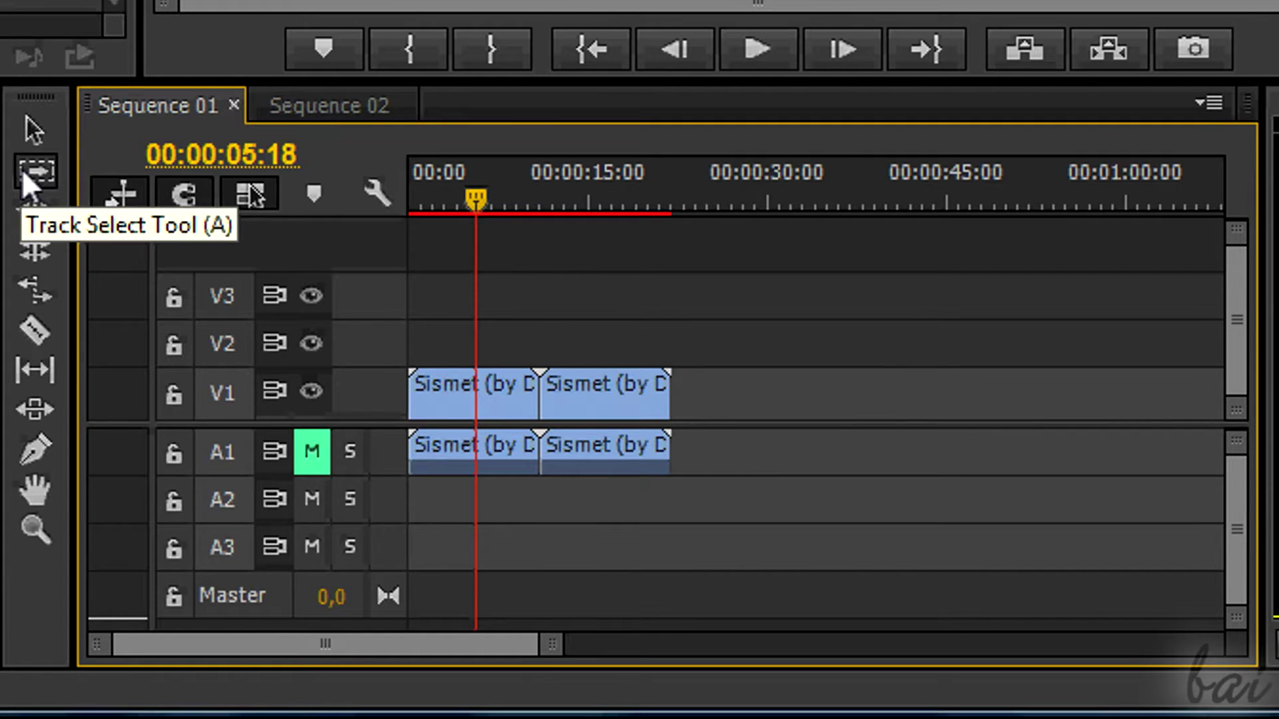
pyautogui.click(408, 399)
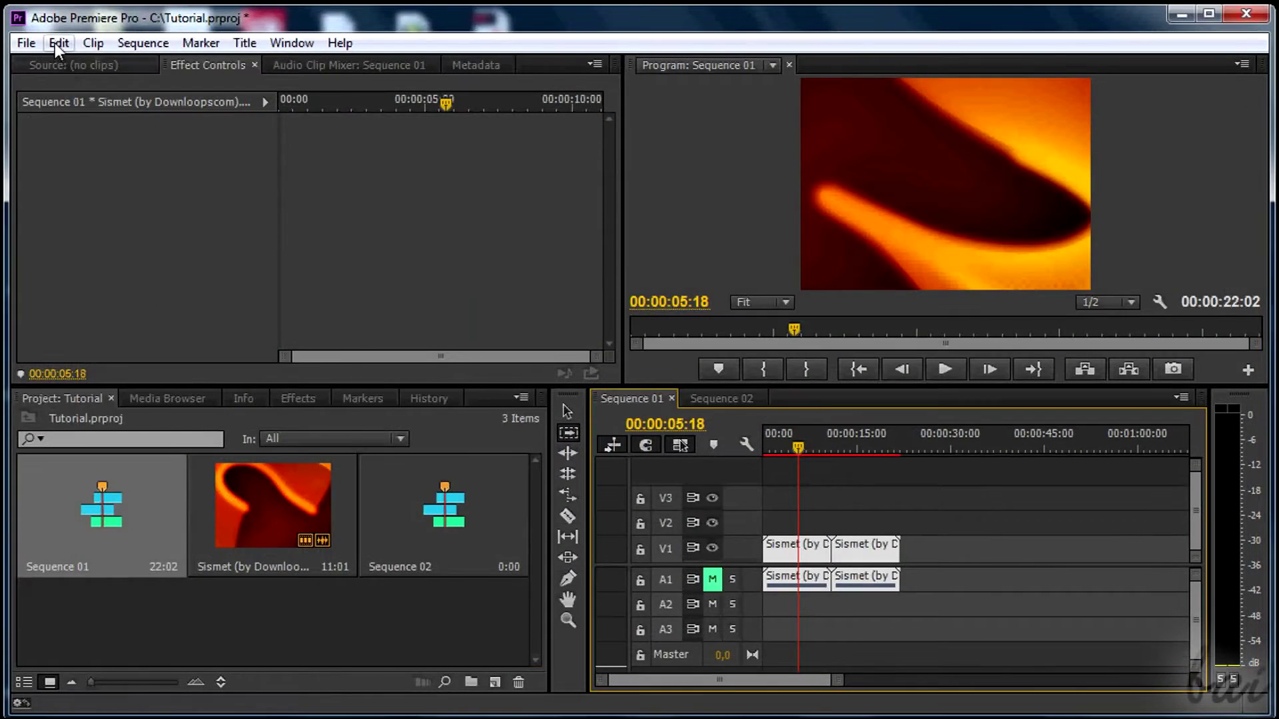
pyautogui.click(58, 44)
pyautogui.click(91, 141)
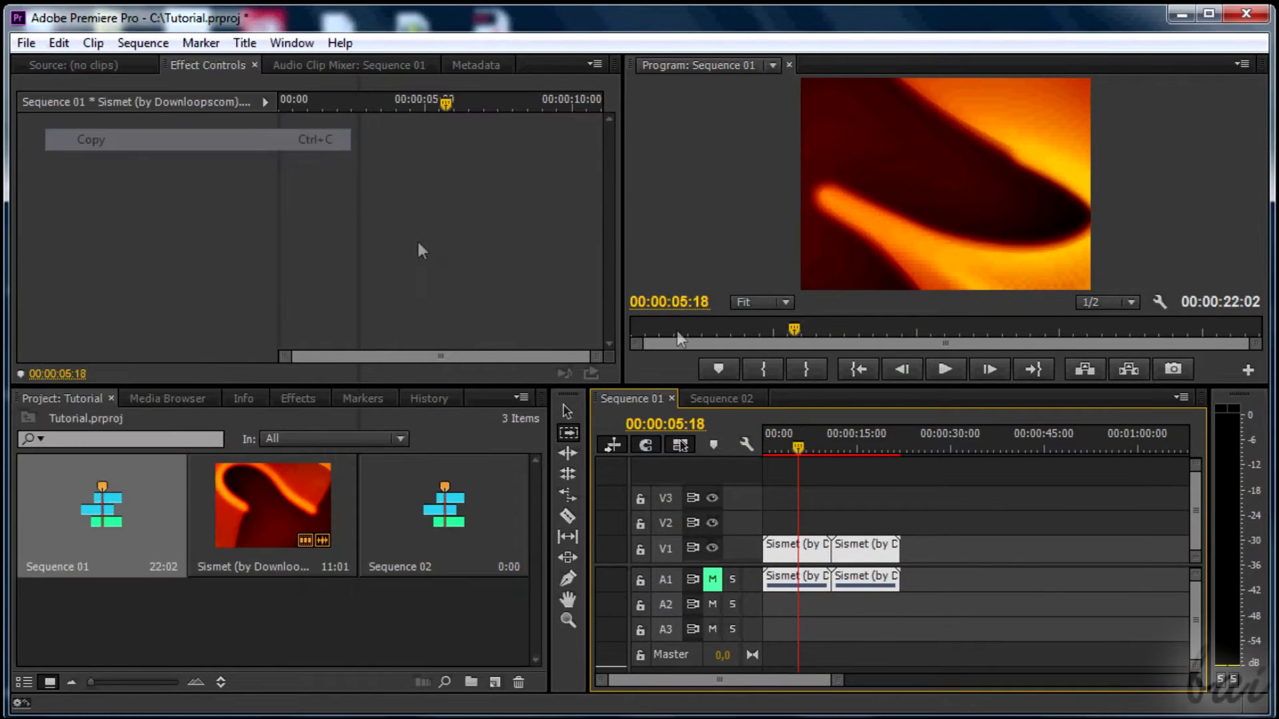
# - Paste the copied clips into Sequence 02
pyautogui.click(720, 398)
pyautogui.click(58, 43)
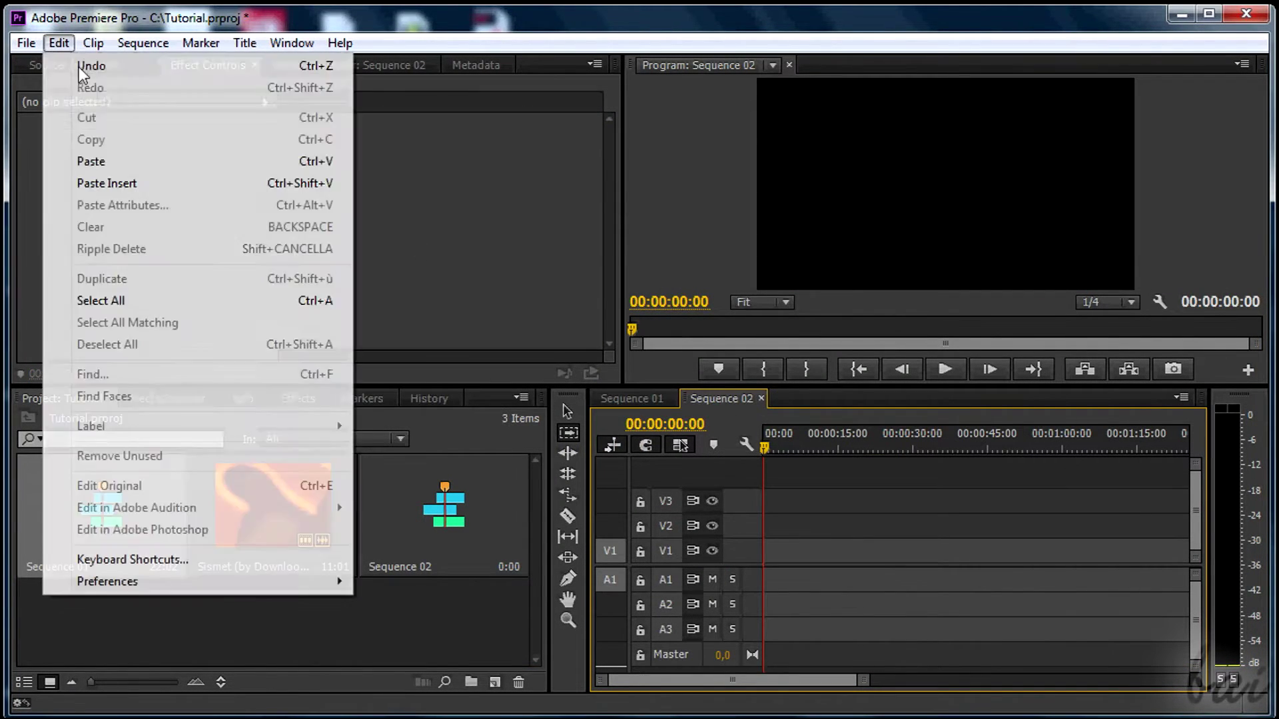
pyautogui.click(94, 162)
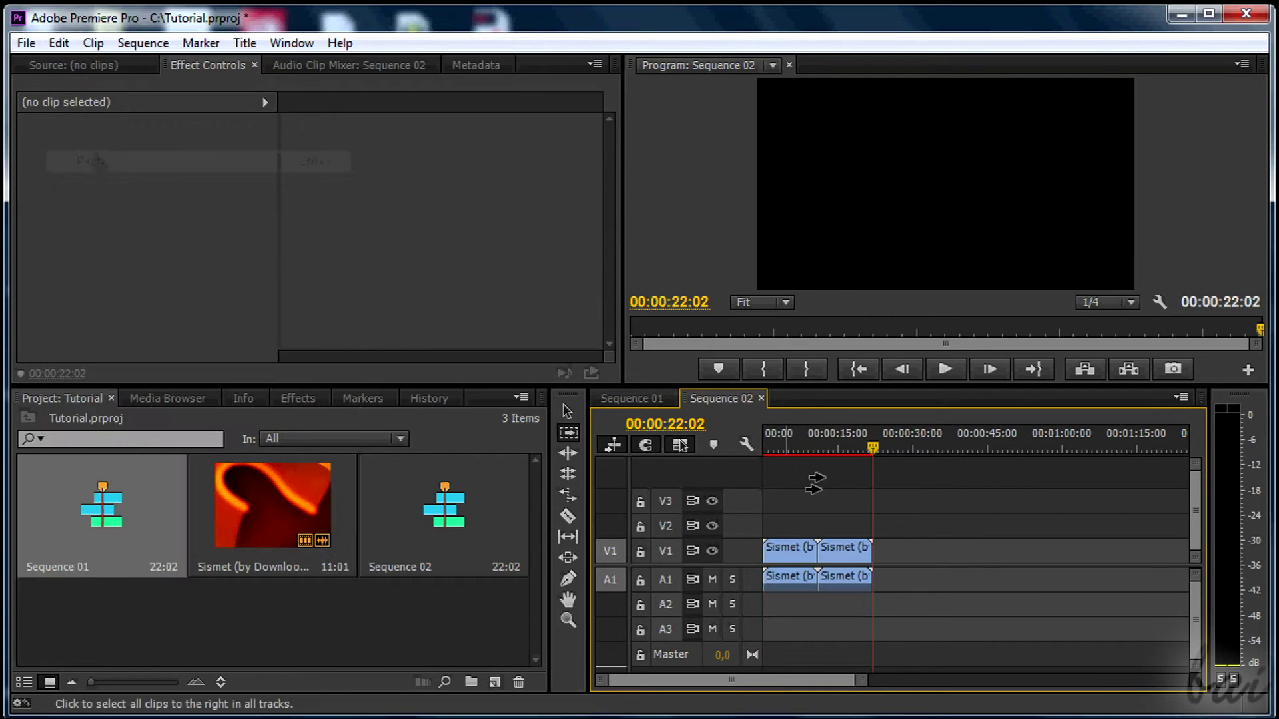
pyautogui.moveTo(873, 450); pyautogui.dragTo(786, 457)
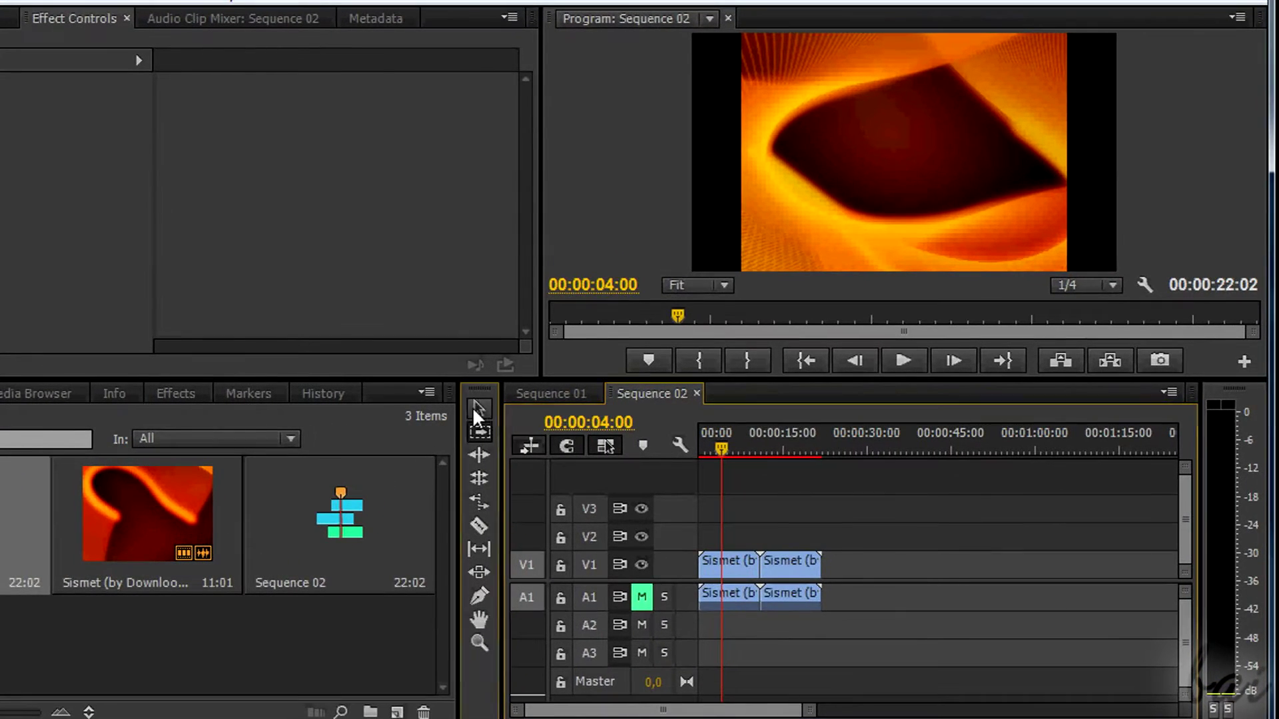
# - Scale up the first Sismet clip in the Program monitor to fill the frame
pyautogui.click(711, 584)
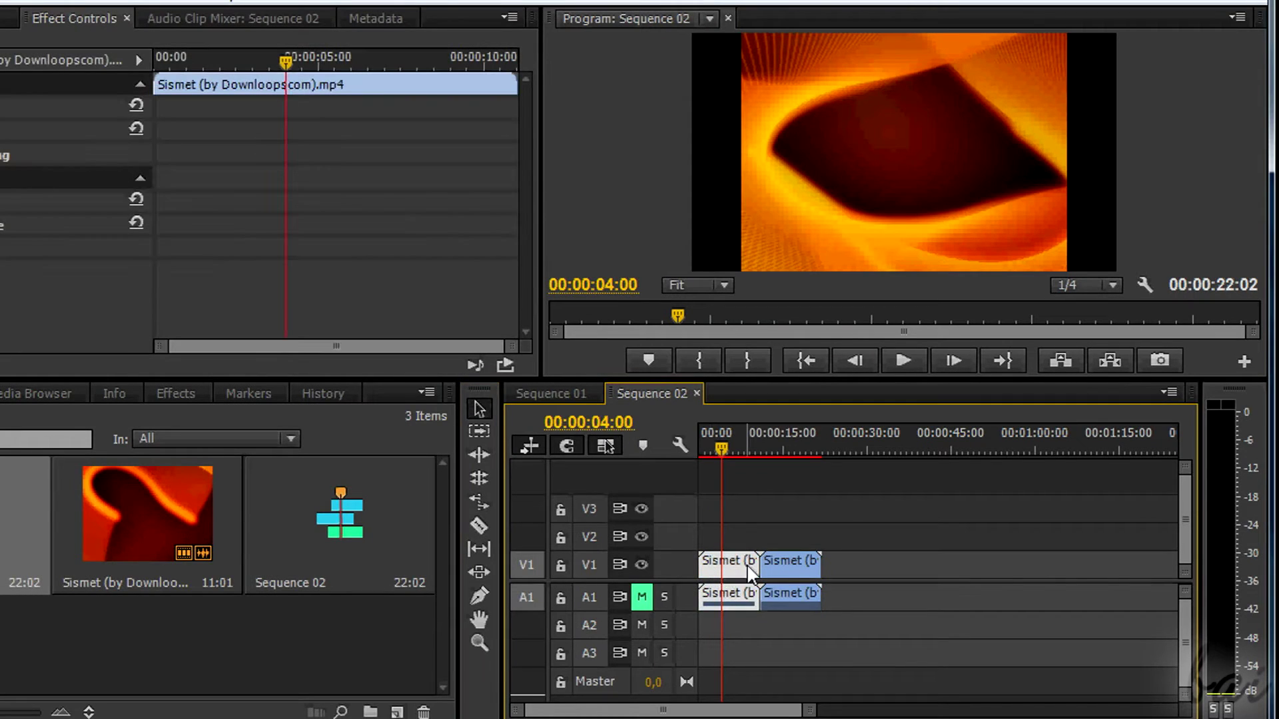
pyautogui.doubleClick(933, 171)
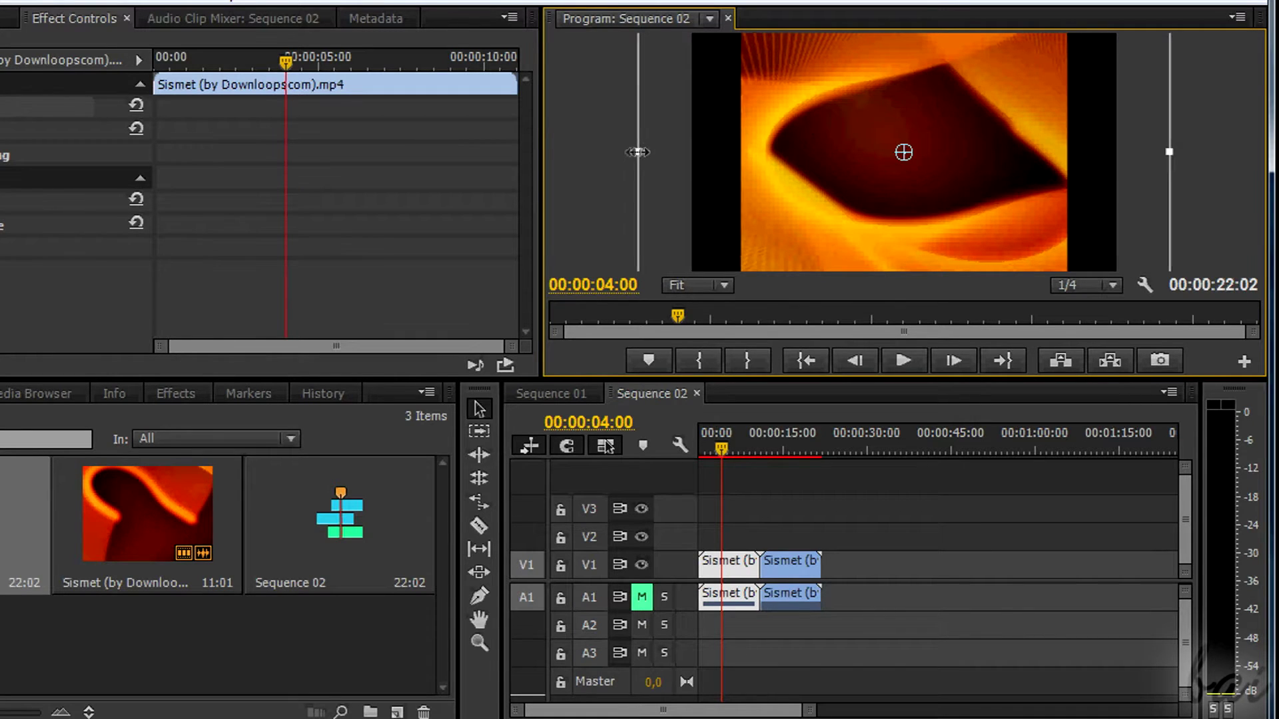
pyautogui.moveTo(637, 152); pyautogui.dragTo(560, 149)
# - Scale up the second Sismet clip the same way and scrub to check for black bars
pyautogui.click(793, 561)
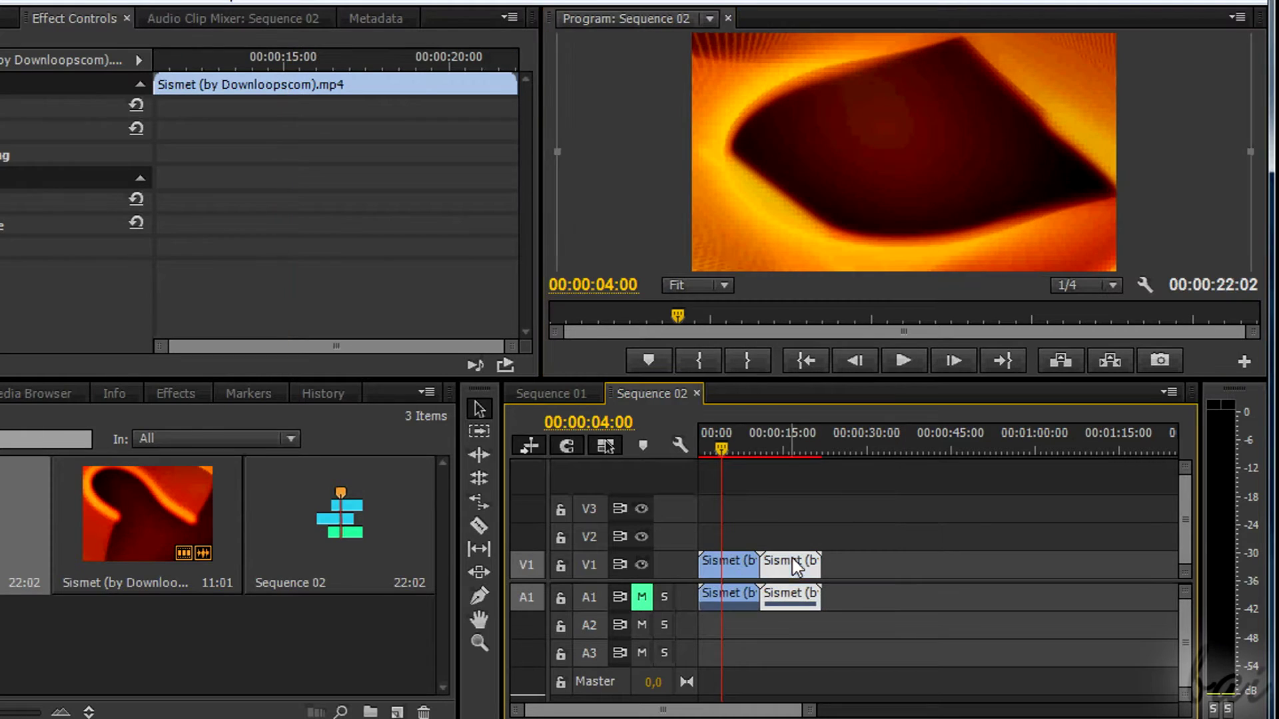
pyautogui.moveTo(719, 454); pyautogui.dragTo(780, 447)
pyautogui.click(869, 193)
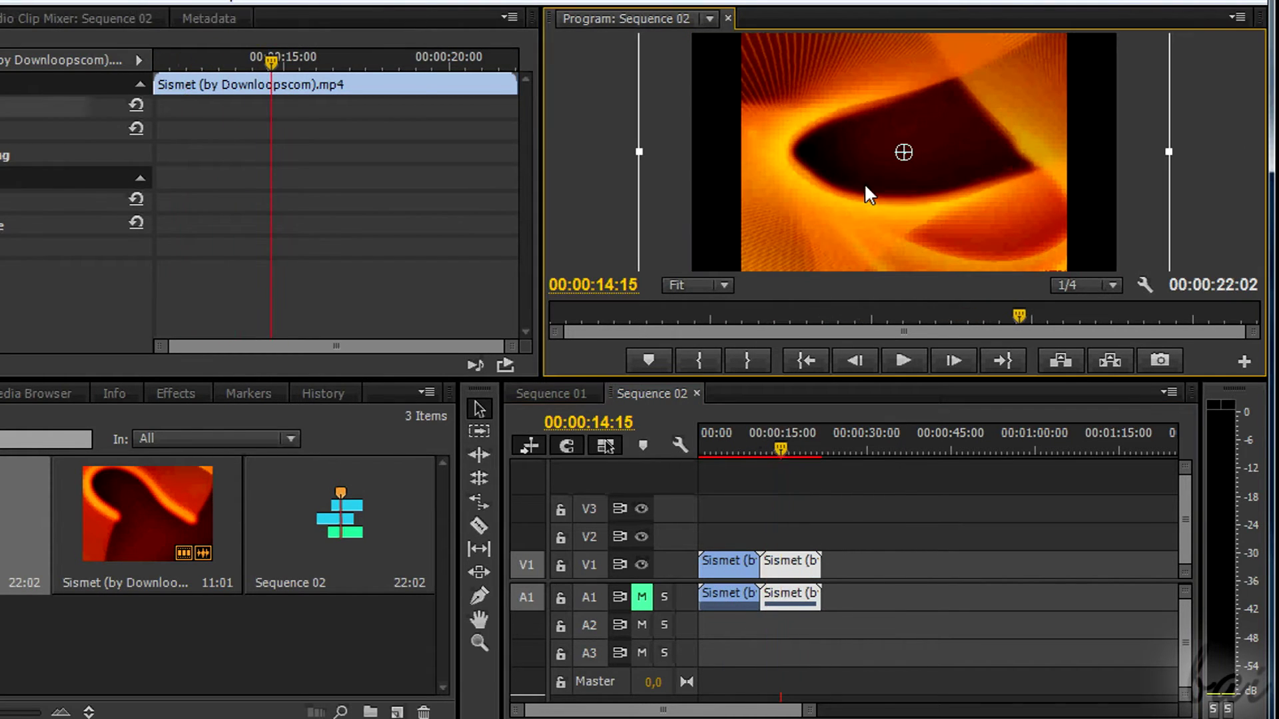
pyautogui.moveTo(638, 152); pyautogui.dragTo(558, 153)
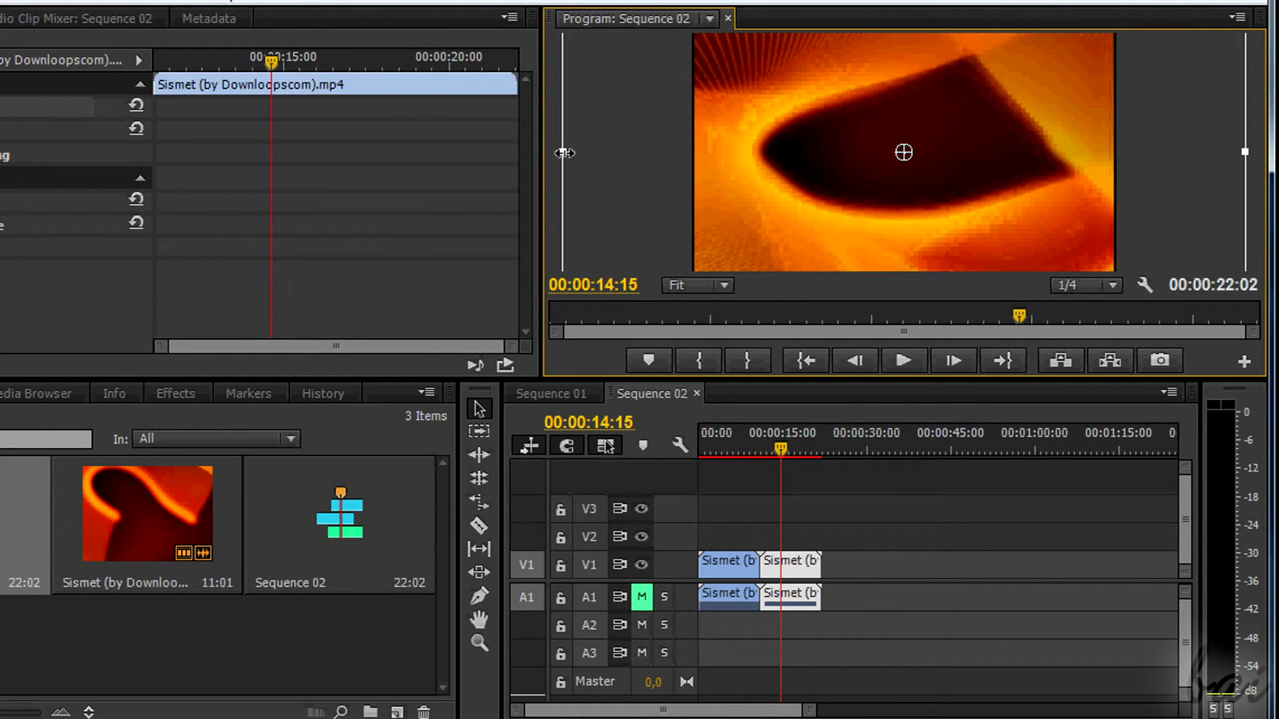
pyautogui.click(1263, 196)
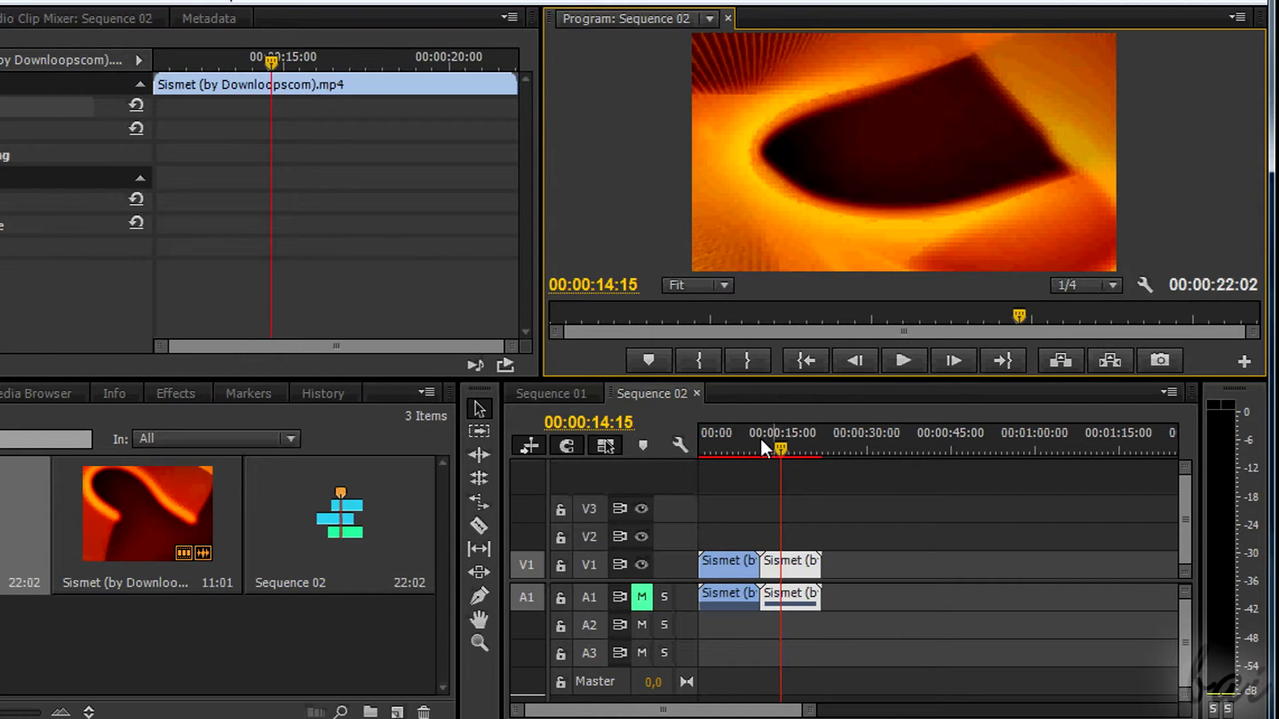
pyautogui.moveTo(735, 434); pyautogui.dragTo(771, 435)
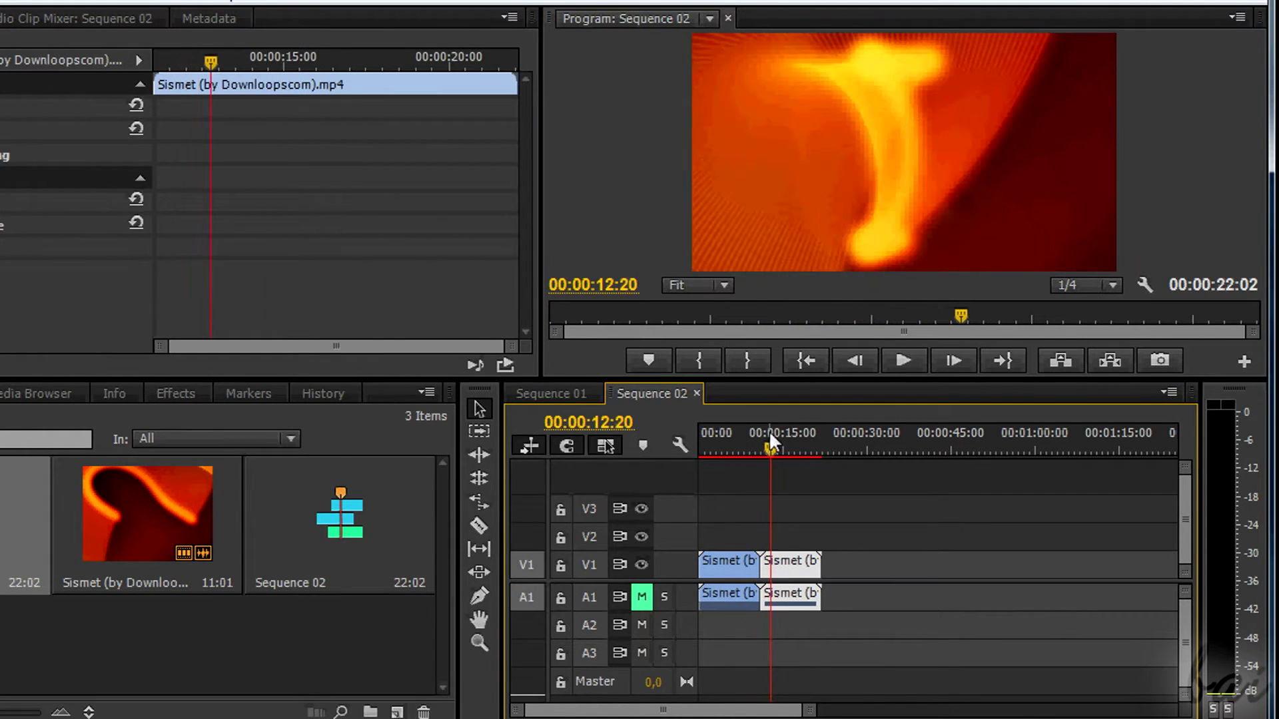
# - Preview Sequence 02 at Full resolution in an enlarged monitor, stopping at 00:00:01:05, then restore the panels
pyautogui.moveTo(807, 380); pyautogui.dragTo(762, 586)
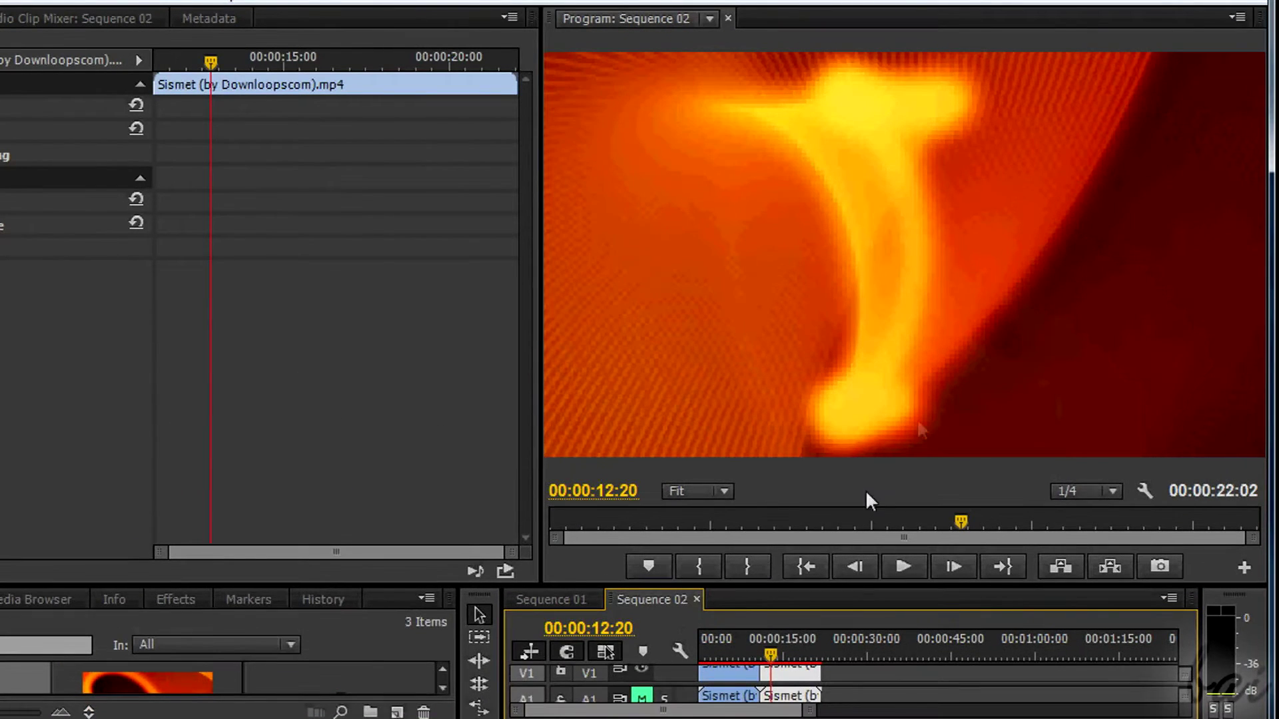
pyautogui.click(1112, 491)
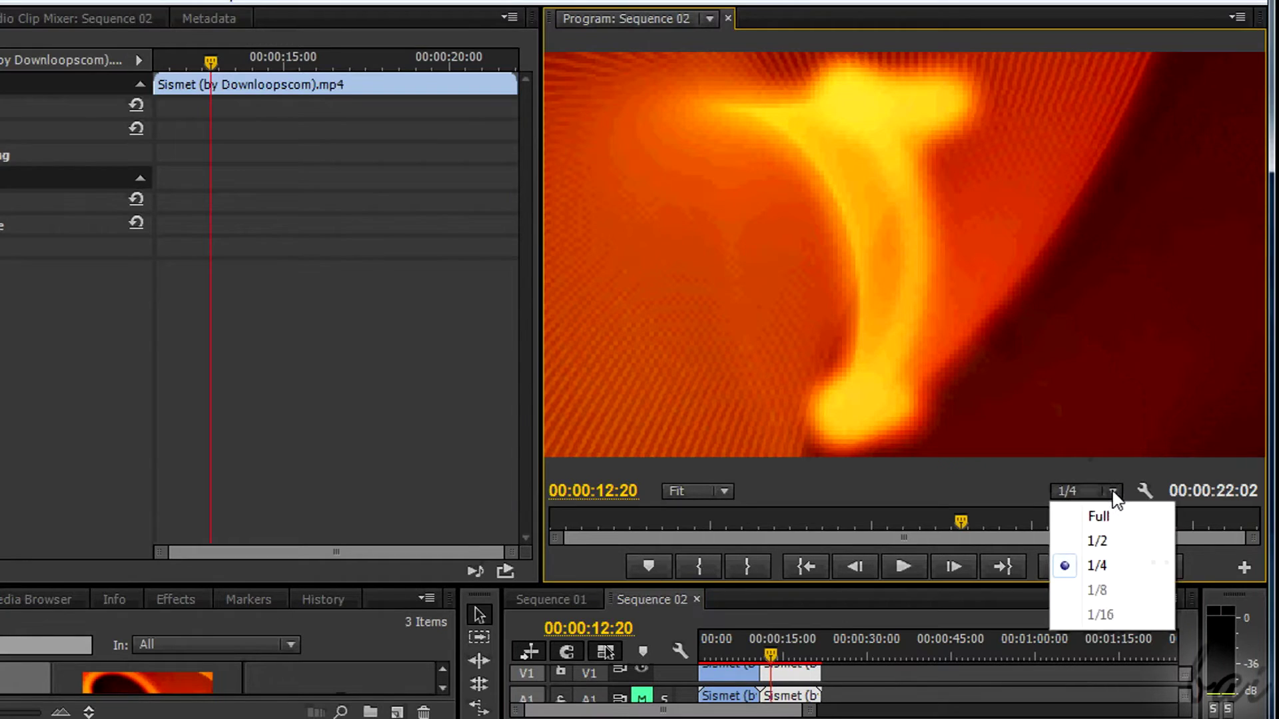
pyautogui.click(1100, 517)
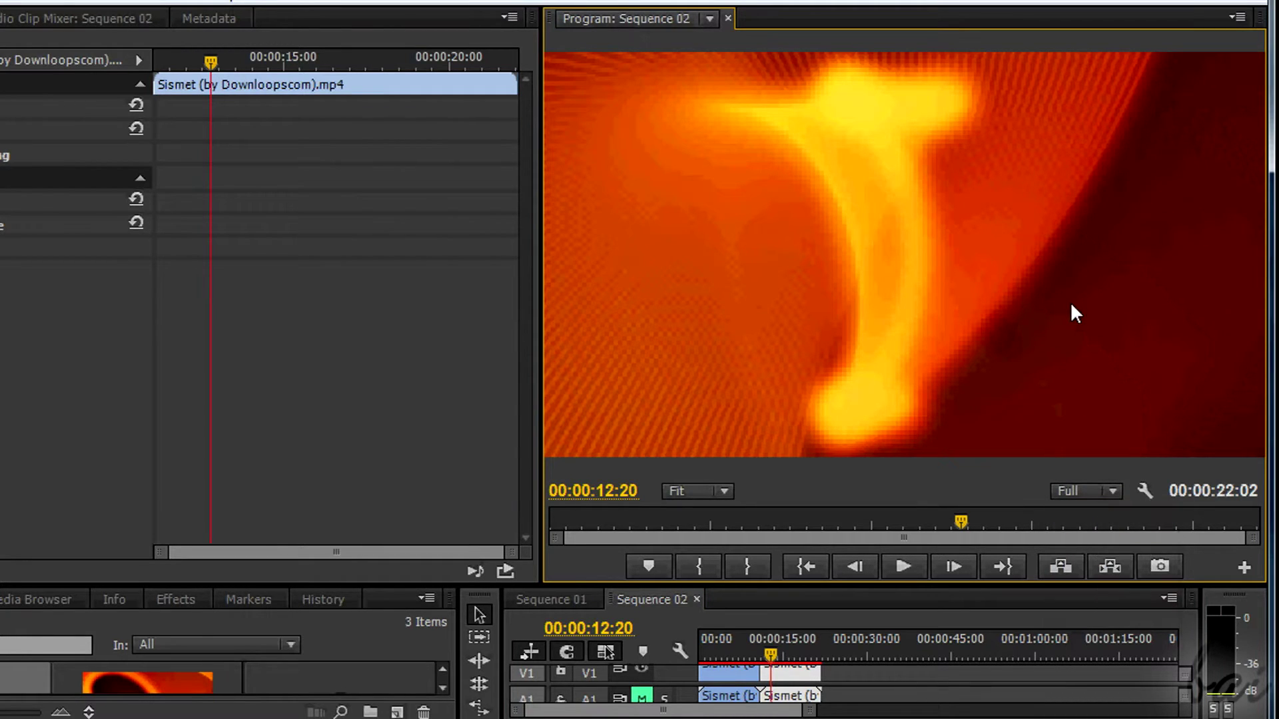
pyautogui.moveTo(771, 649); pyautogui.dragTo(702, 648)
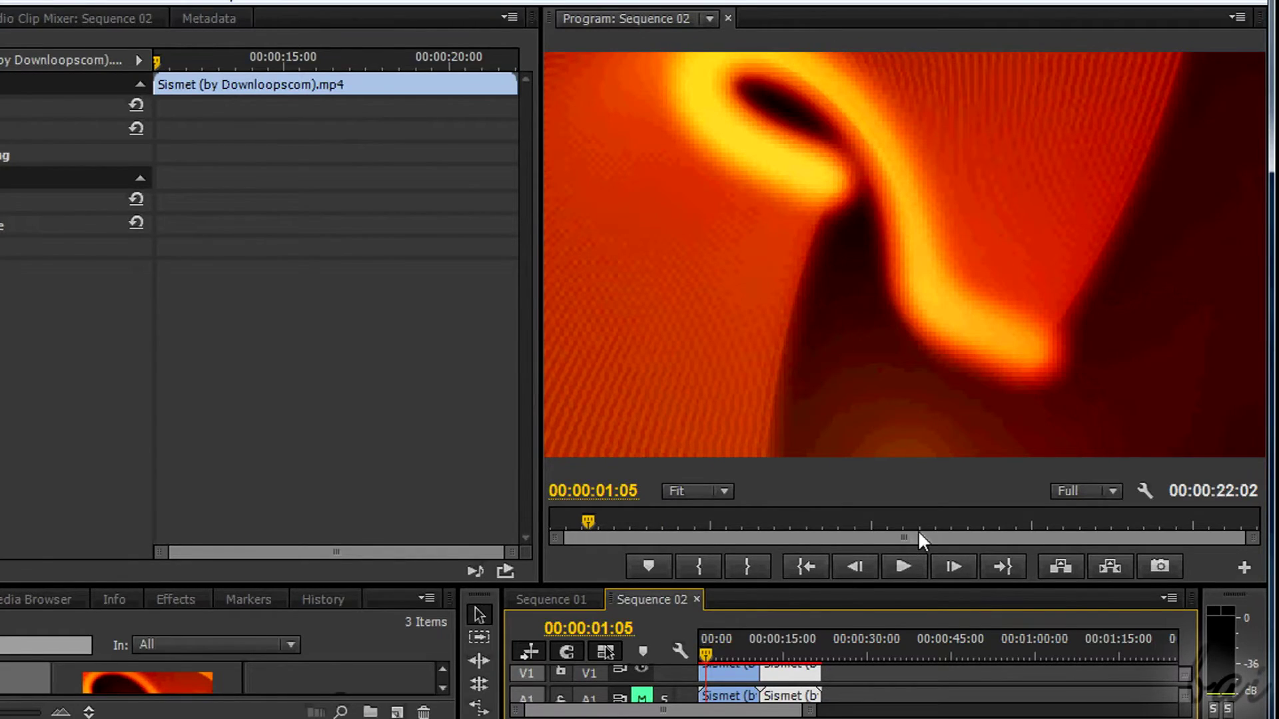
pyautogui.click(919, 533)
pyautogui.moveTo(999, 585); pyautogui.dragTo(1004, 423)
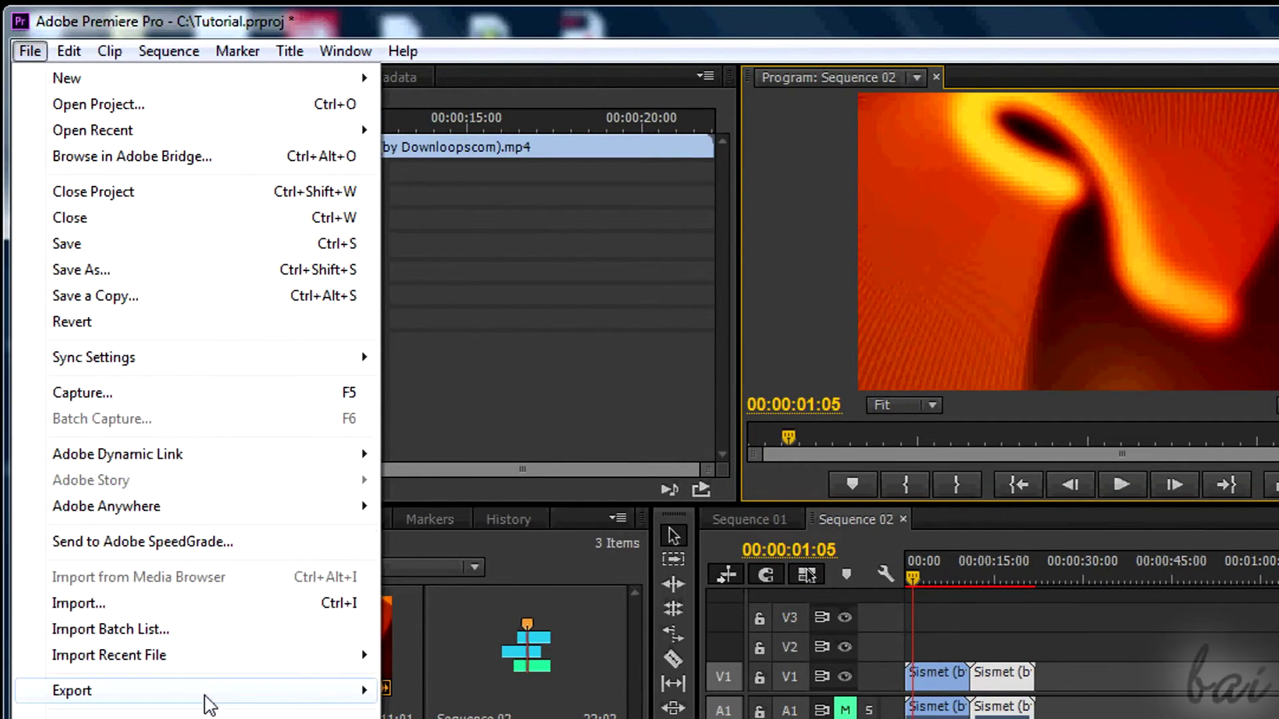
# - Open Export Settings for Sequence 02, adjust the source range end point, and keep H.264 format
pyautogui.moveTo(213, 700)
pyautogui.click(457, 485)
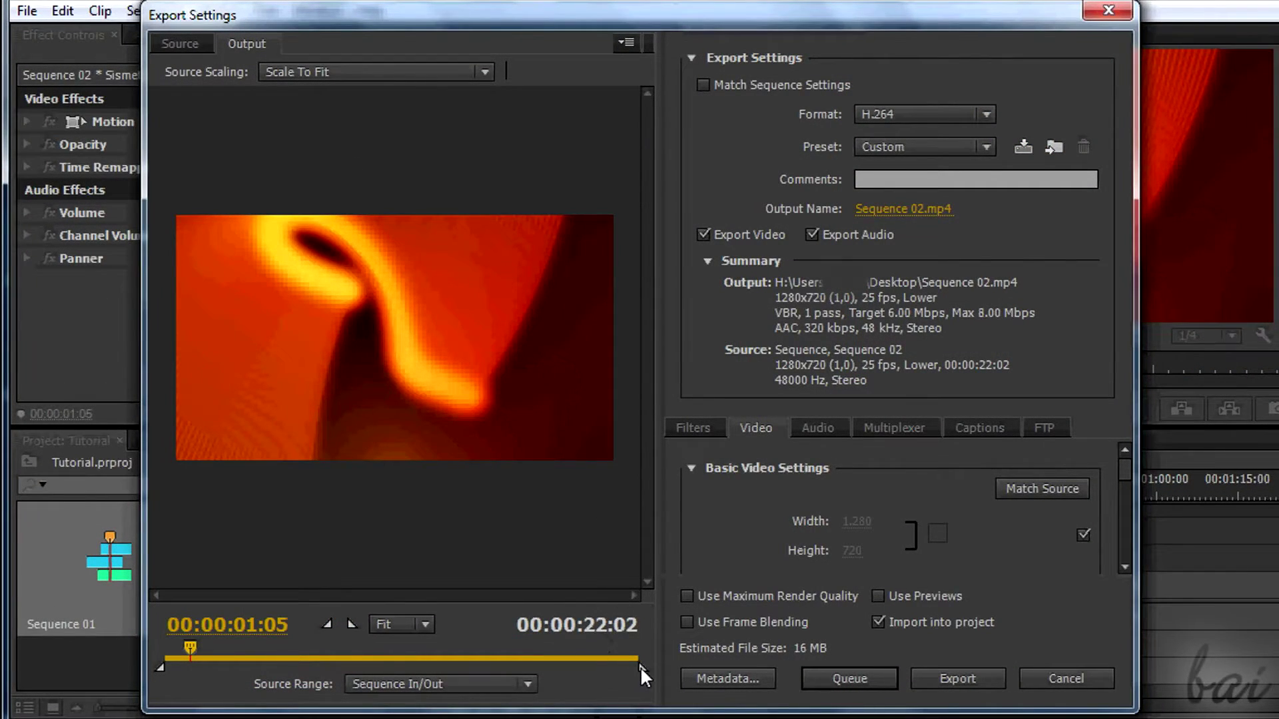
pyautogui.moveTo(641, 666)
pyautogui.mouseDown()
pyautogui.moveTo(420, 662)
pyautogui.moveTo(642, 666)
pyautogui.mouseUp()
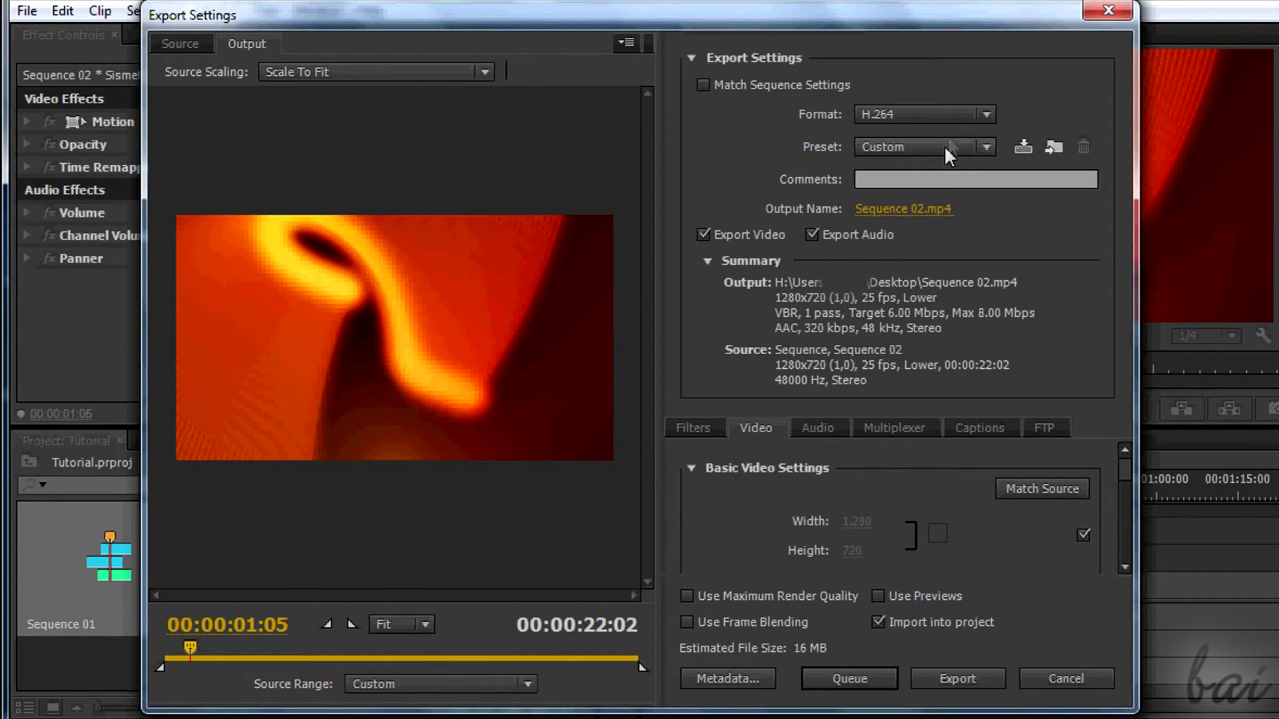
pyautogui.click(969, 114)
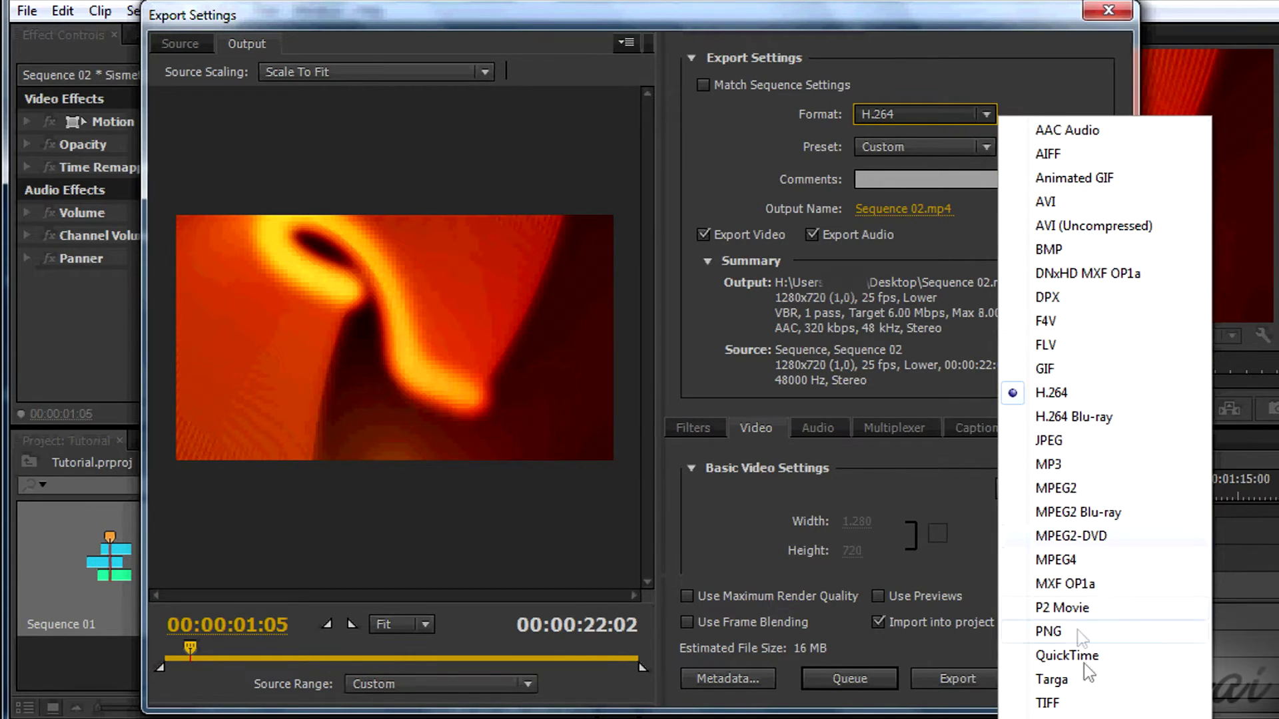
pyautogui.click(1094, 391)
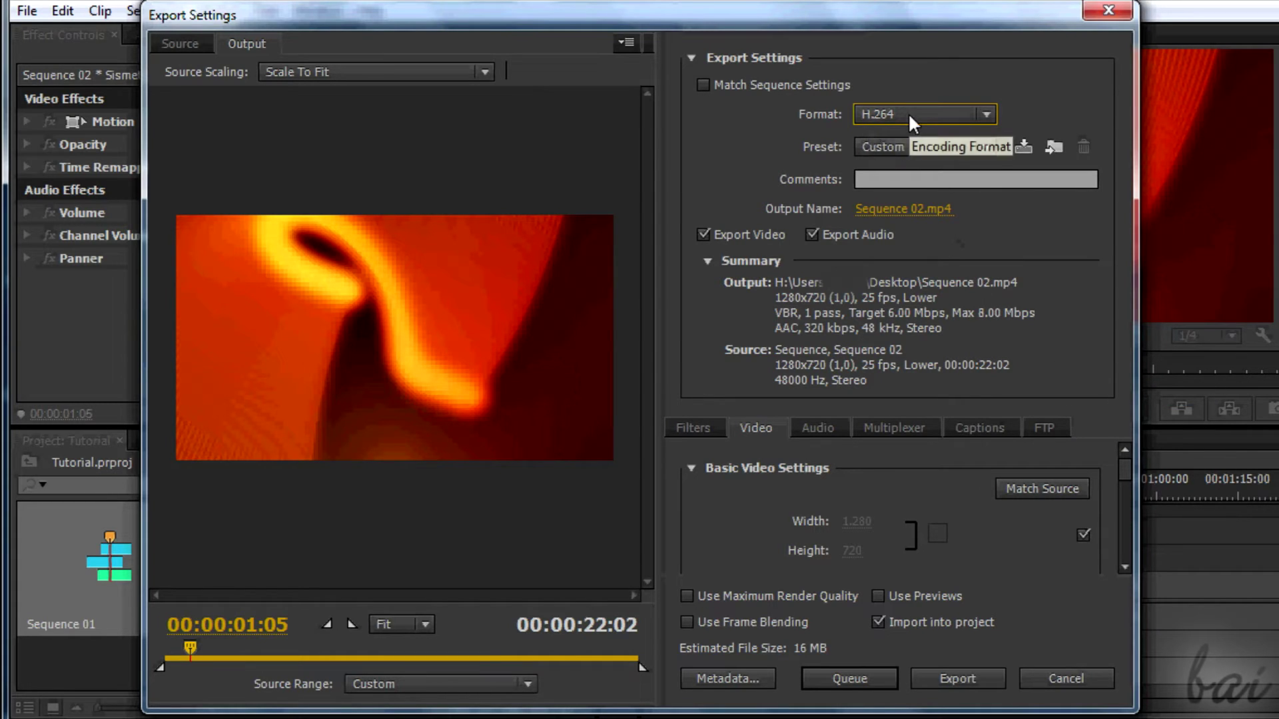
# - Keep the Custom preset and uncheck Match Source so the export width and height are editable
pyautogui.click(985, 145)
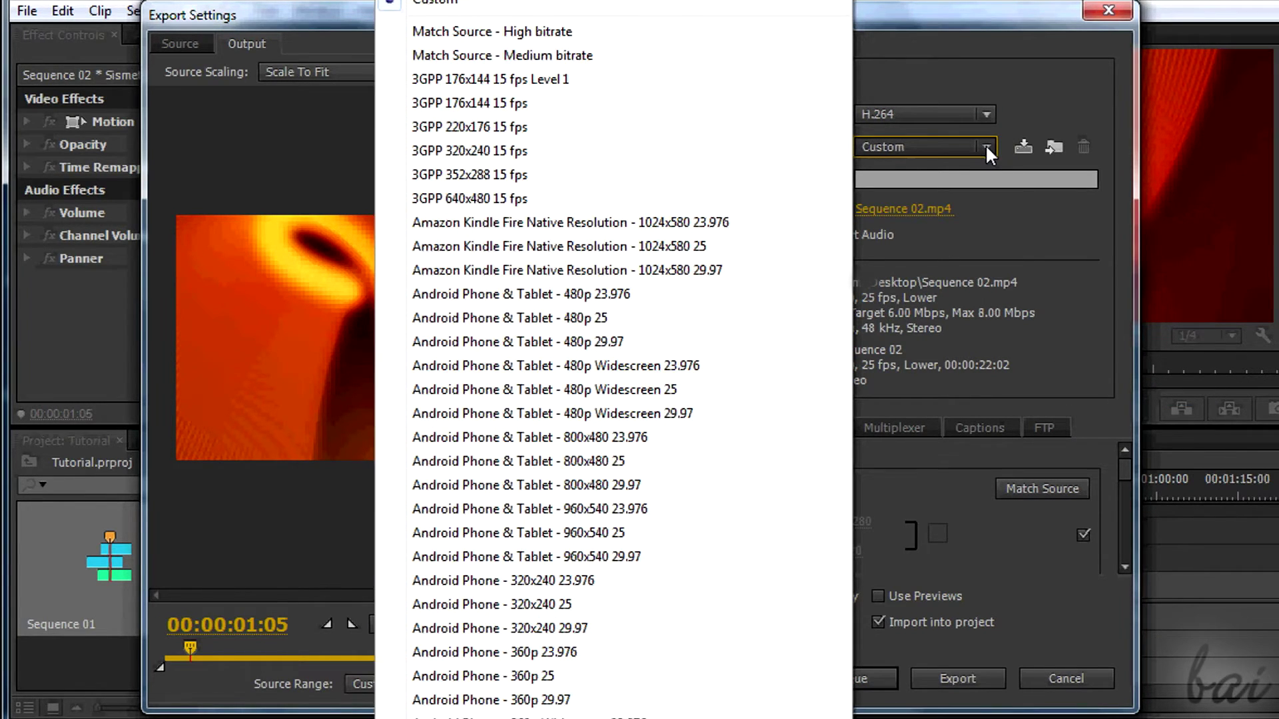
pyautogui.click(985, 145)
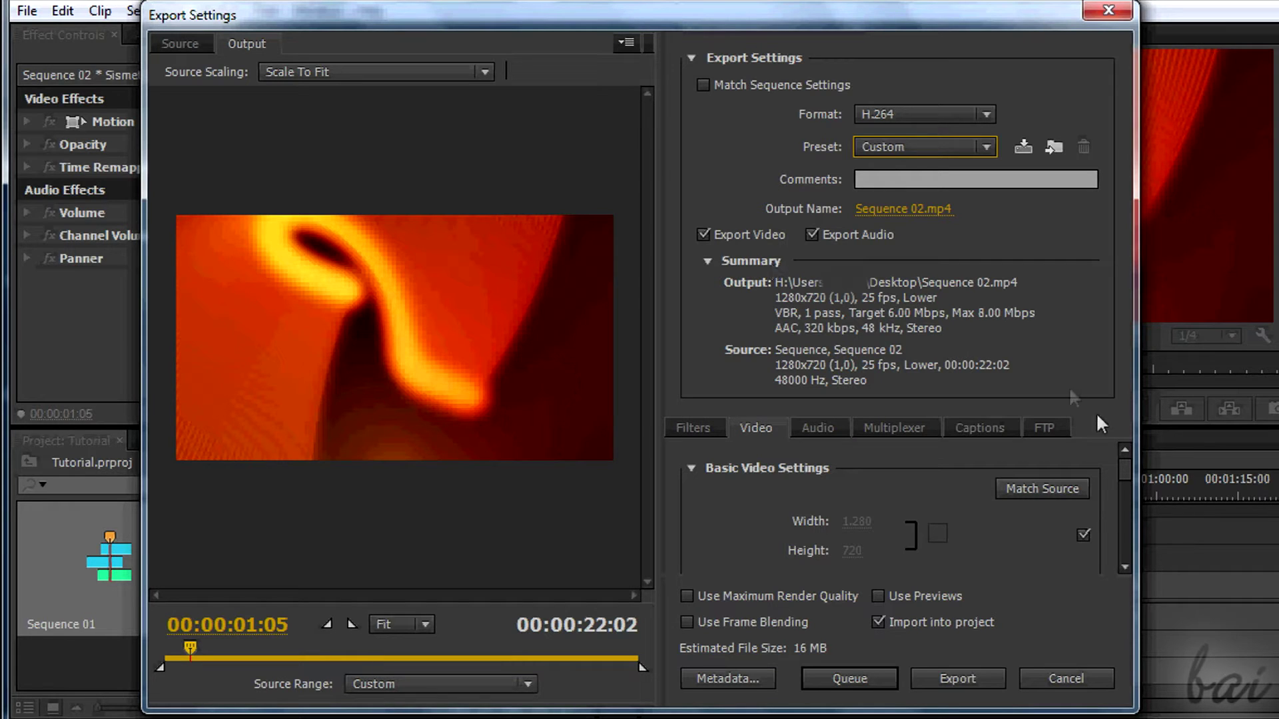
pyautogui.scroll(-1, 1128, 466)
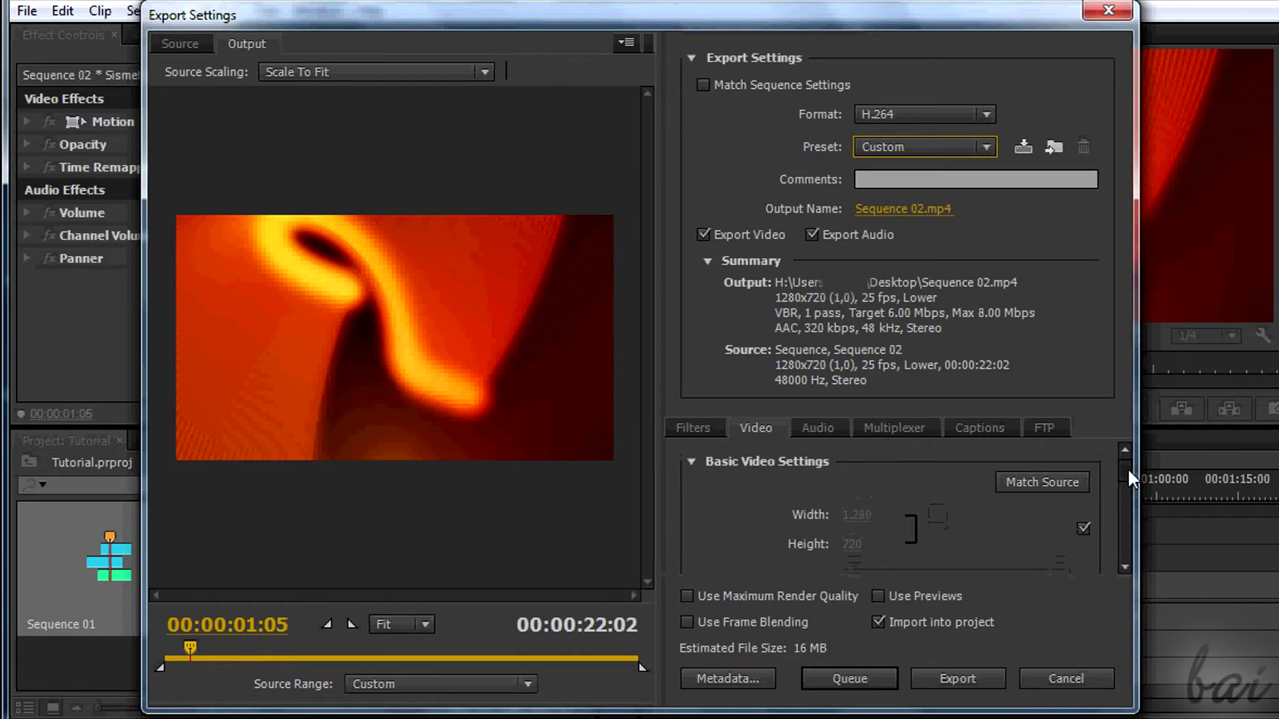
pyautogui.scroll(-1, 1128, 468)
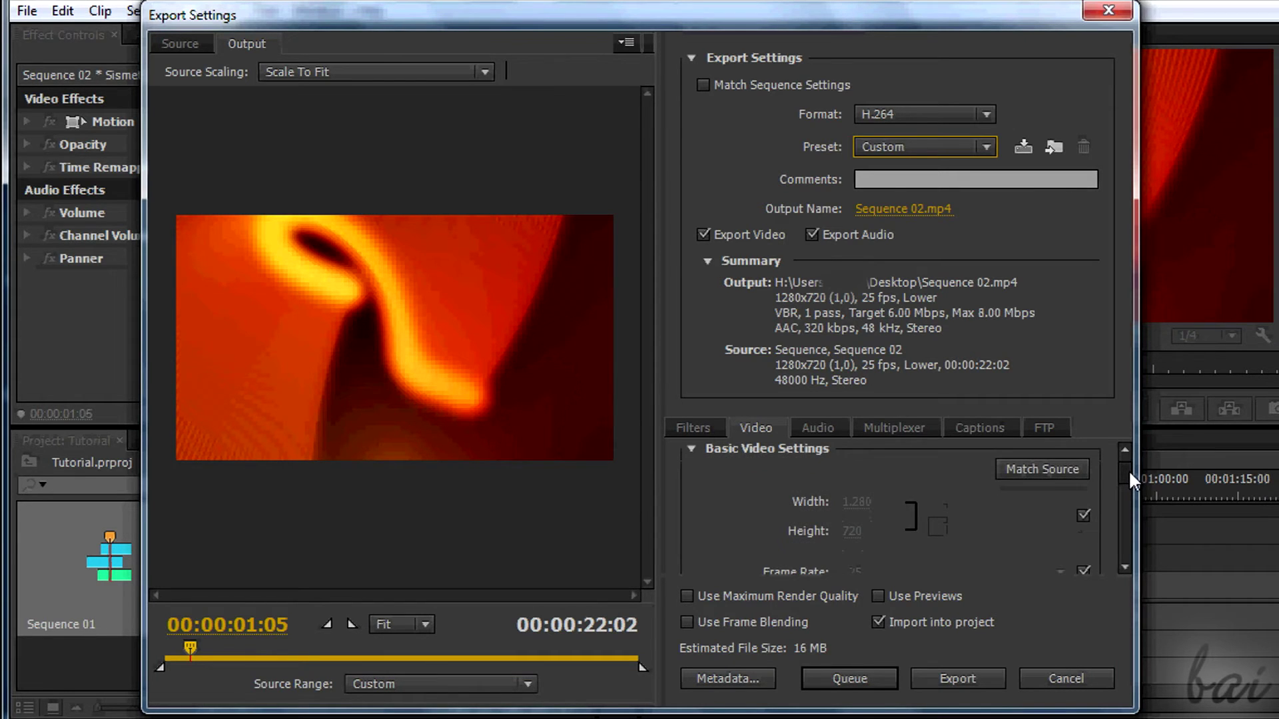
pyautogui.click(1083, 514)
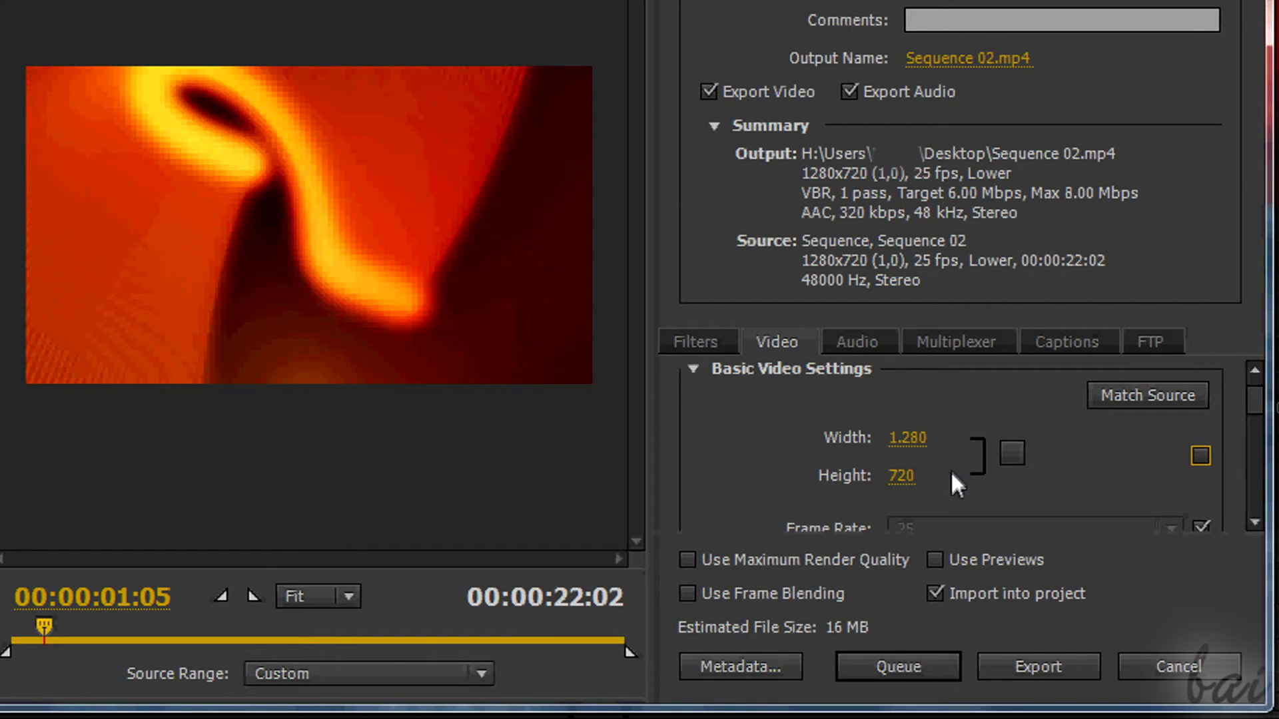
pyautogui.click(920, 440)
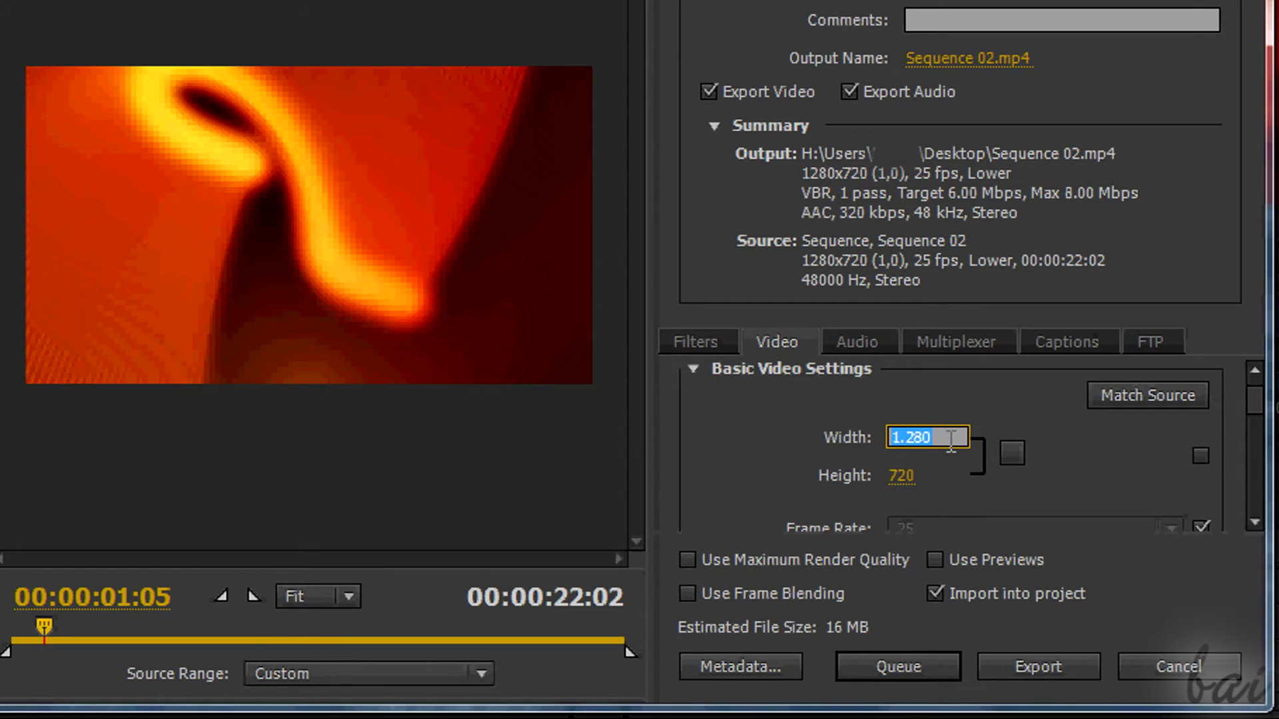
# - Enter 1920 as the export width and 1080 as the height
pyautogui.press('Tab')
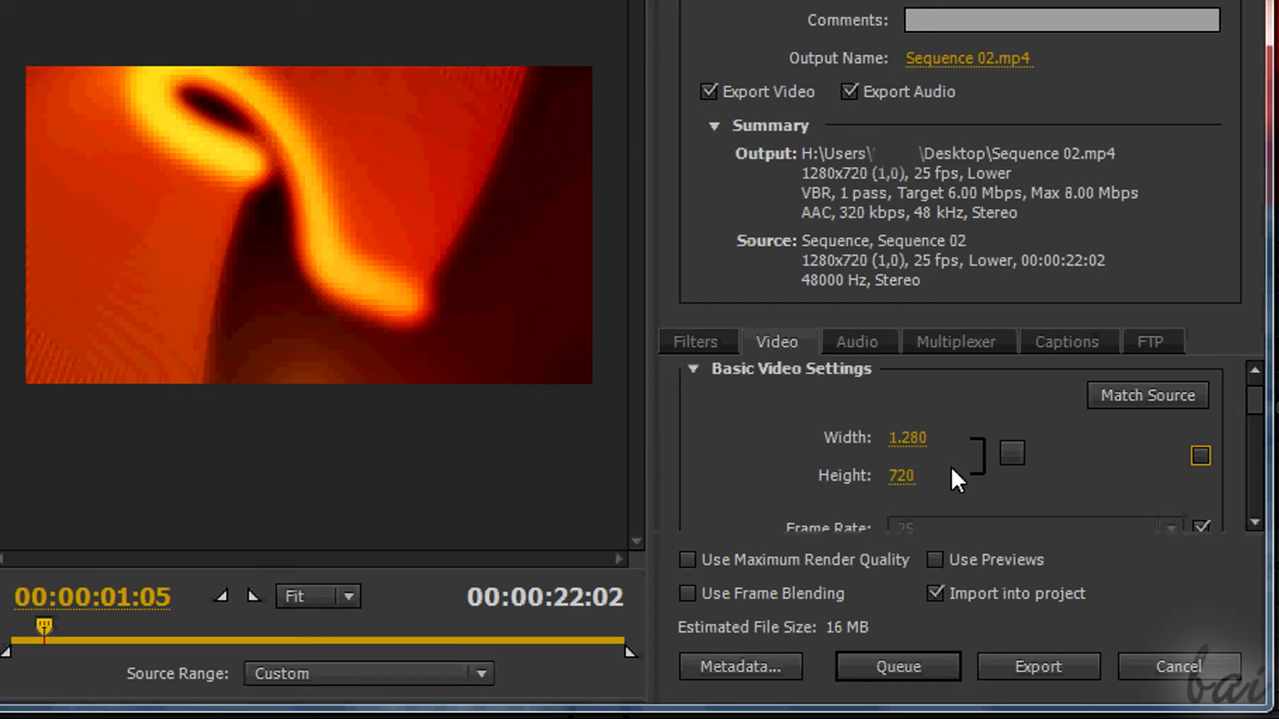
pyautogui.click(920, 438)
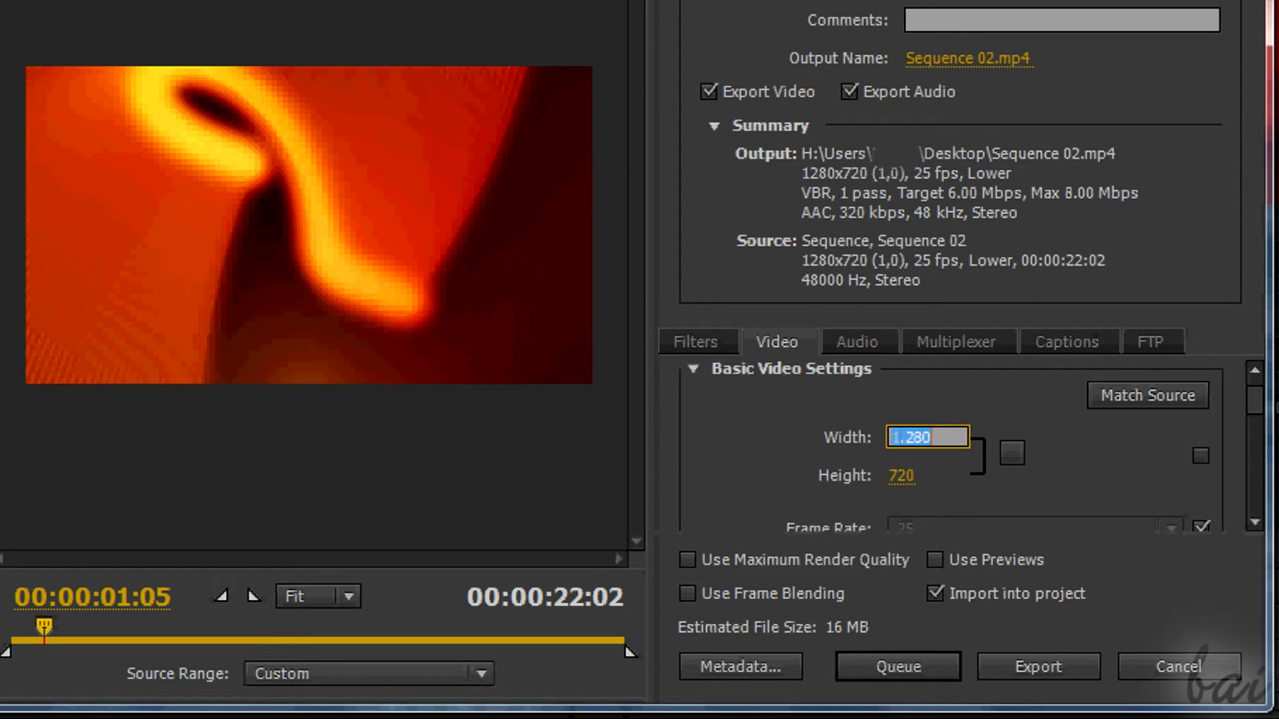
pyautogui.write('192')
pyautogui.press('Return')
pyautogui.click(907, 477)
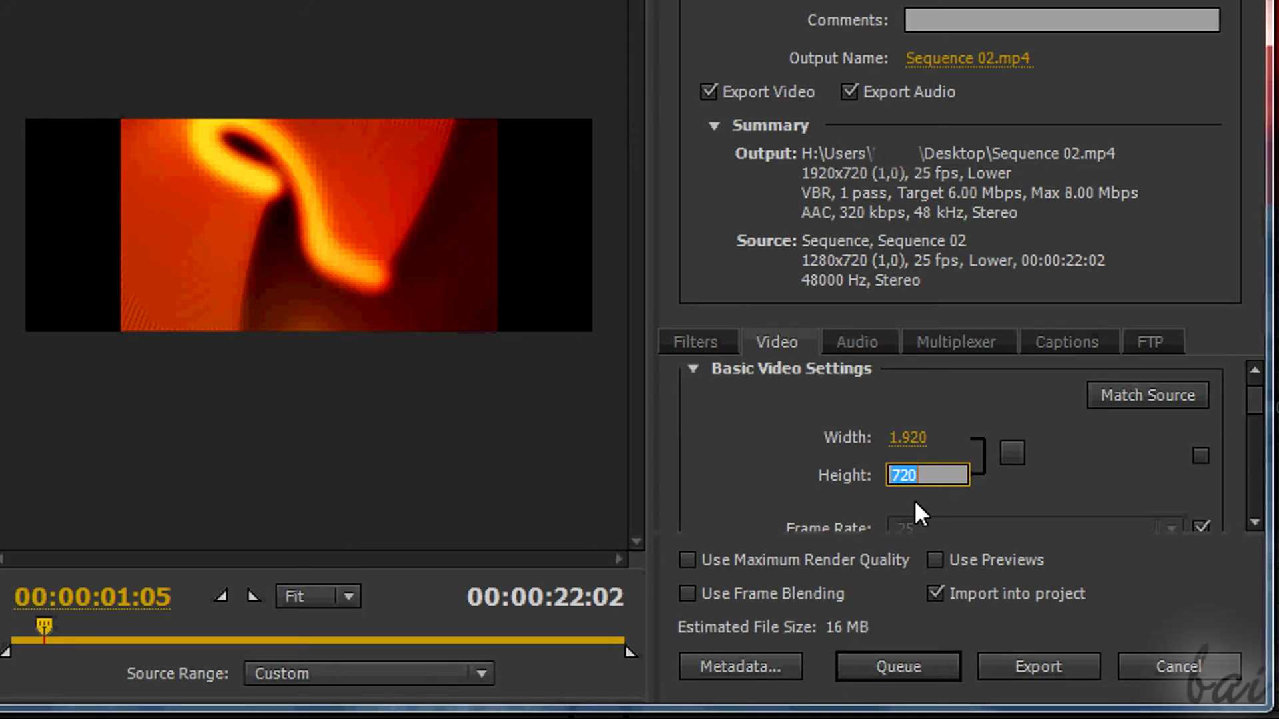
pyautogui.write('1080')
pyautogui.press('Return')
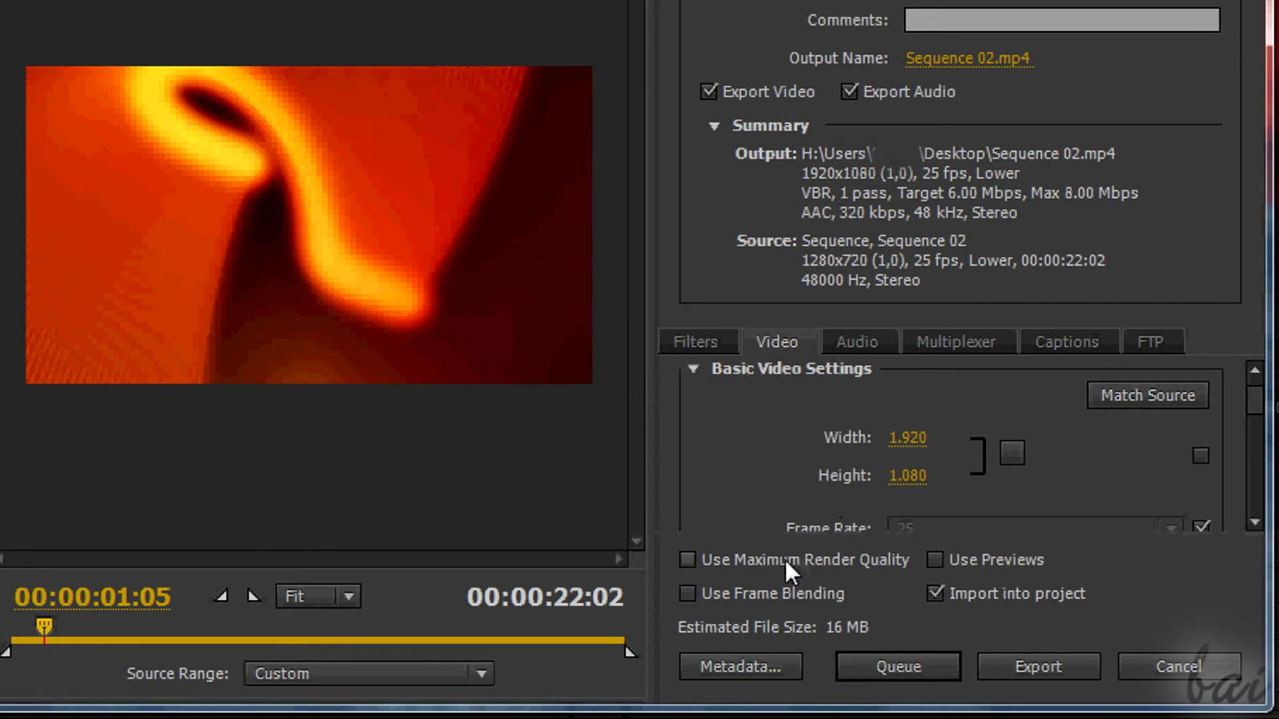
# - Turn on Use Maximum Render Quality, then type 80 and move to the vertical frame size
pyautogui.click(687, 560)
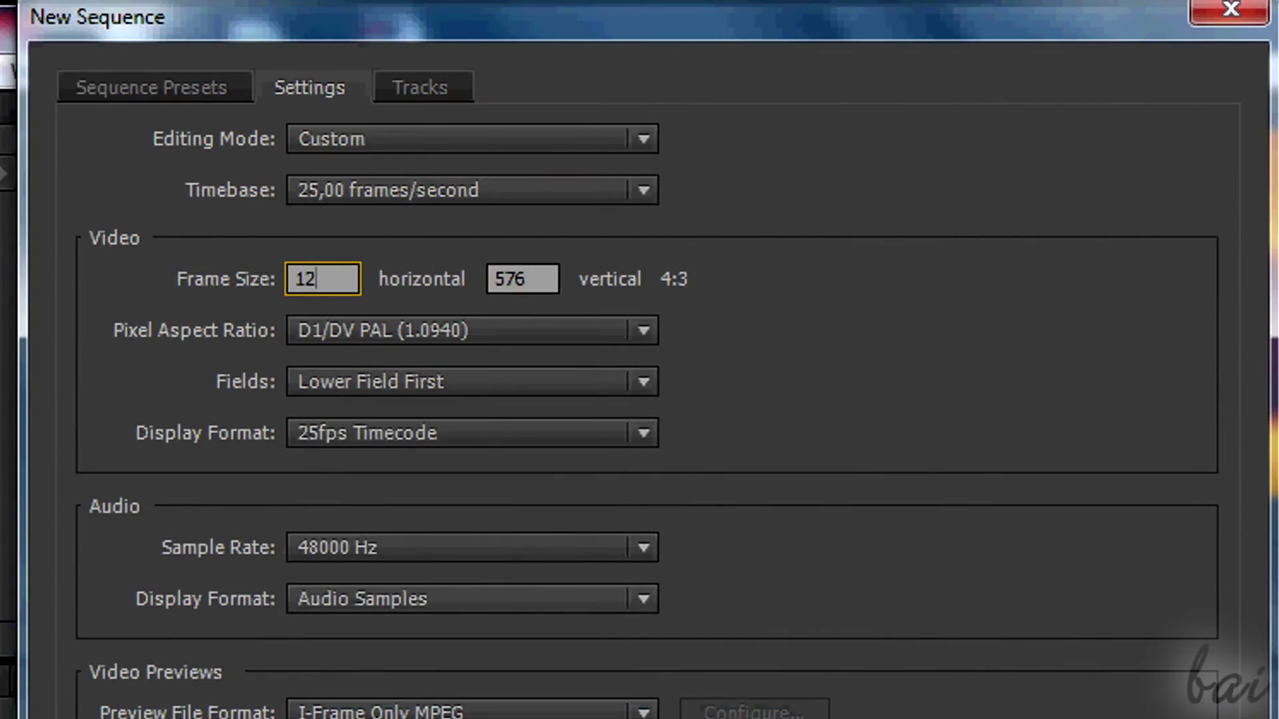
pyautogui.write('80')
pyautogui.click(496, 279)
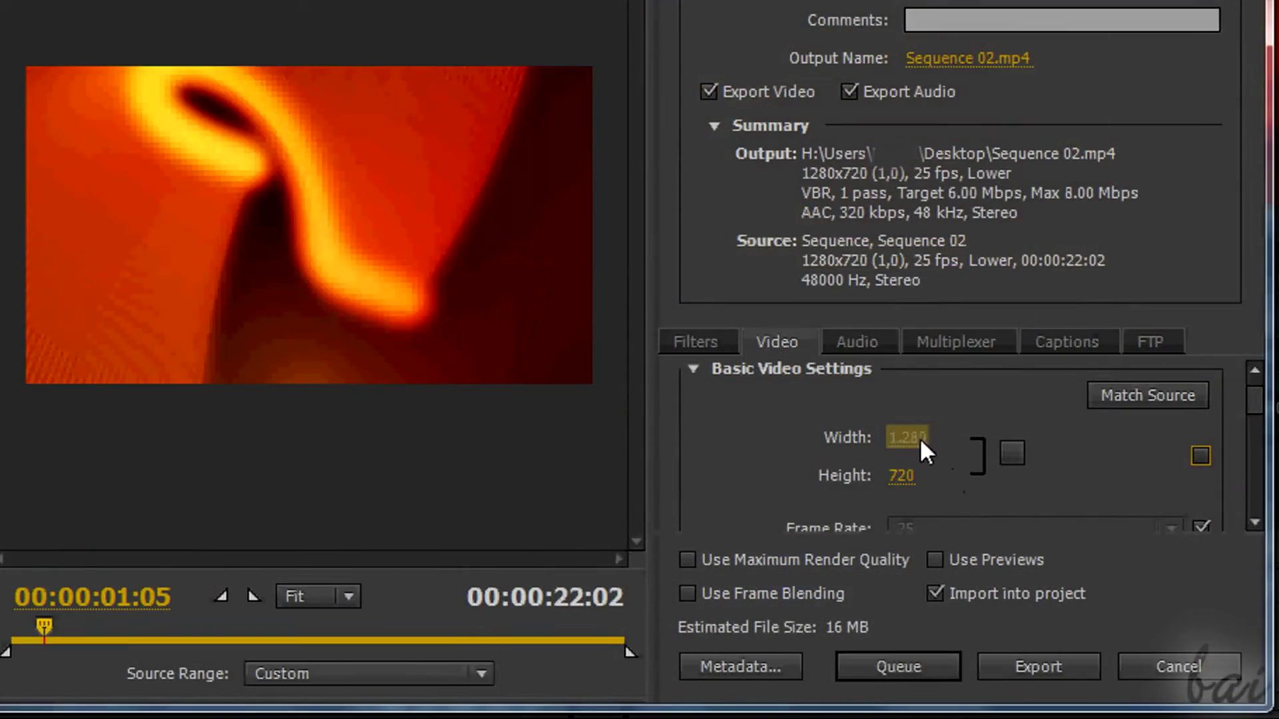
# - Re-enter width 1920 and height 1080 so the summary shows 1920x1080 output
pyautogui.click(922, 438)
pyautogui.write('192')
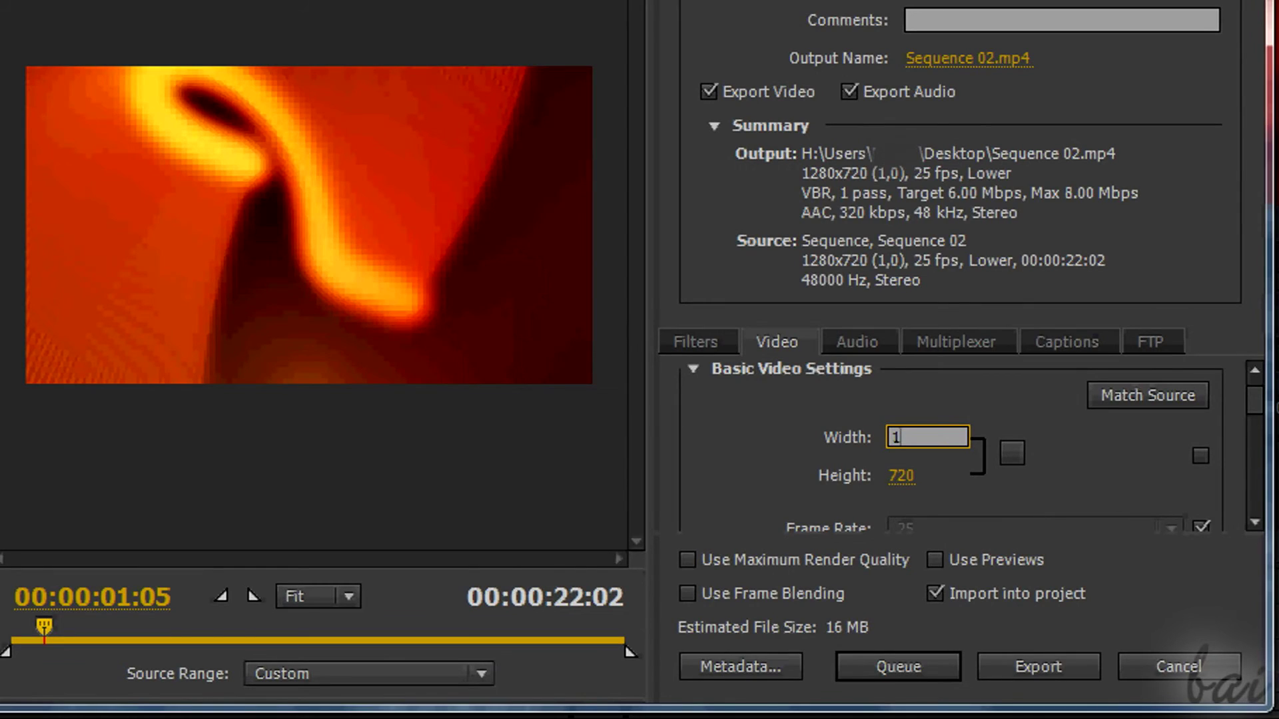
pyautogui.press('Return')
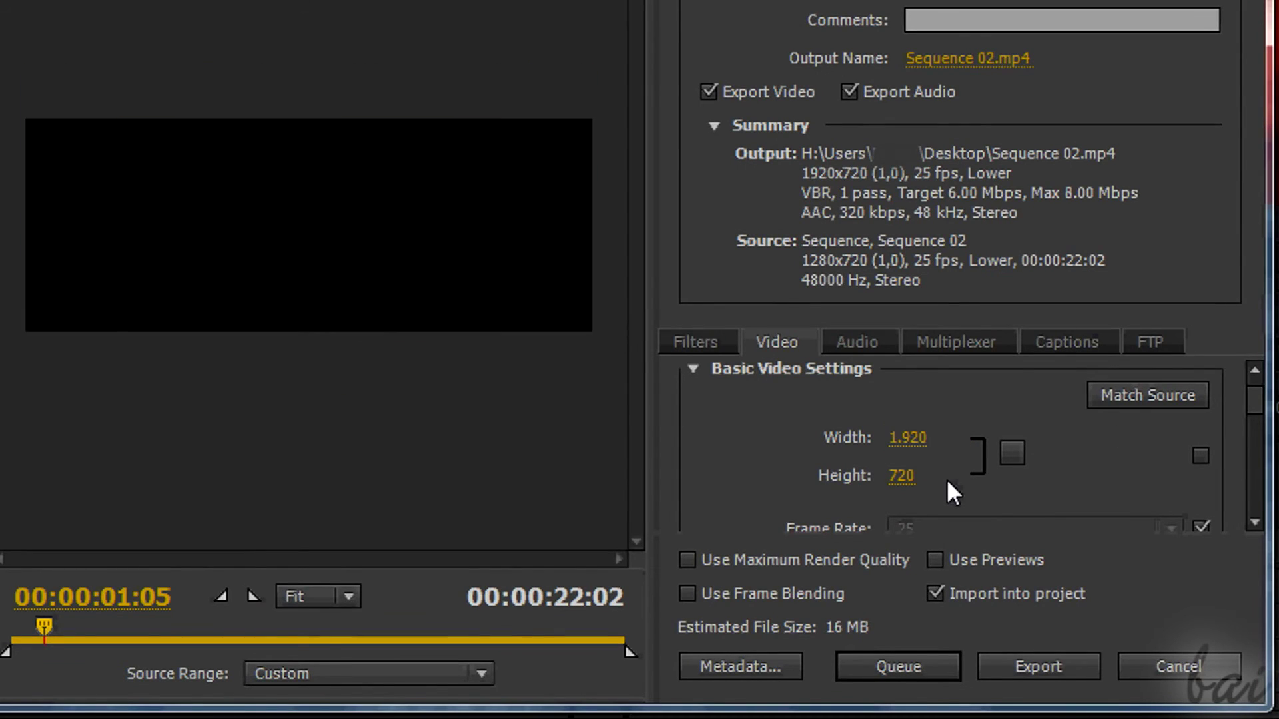
pyautogui.click(899, 474)
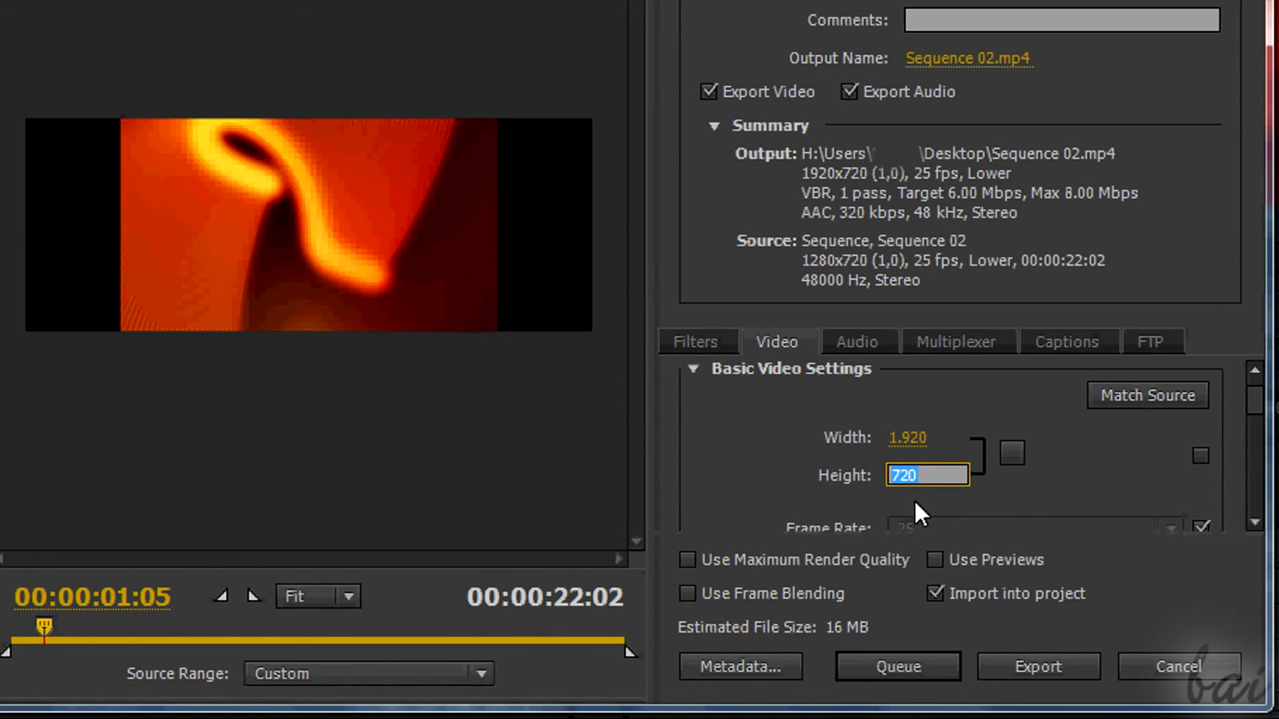
pyautogui.write('1080')
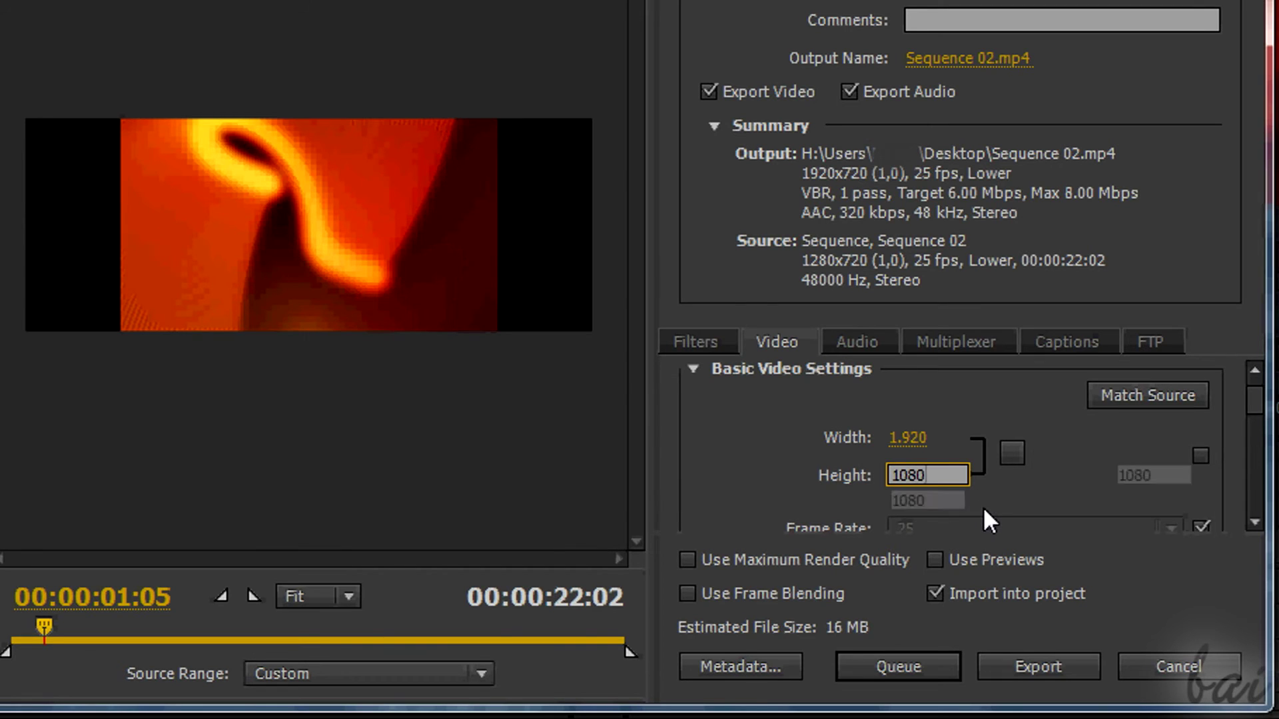
pyautogui.press('Return')
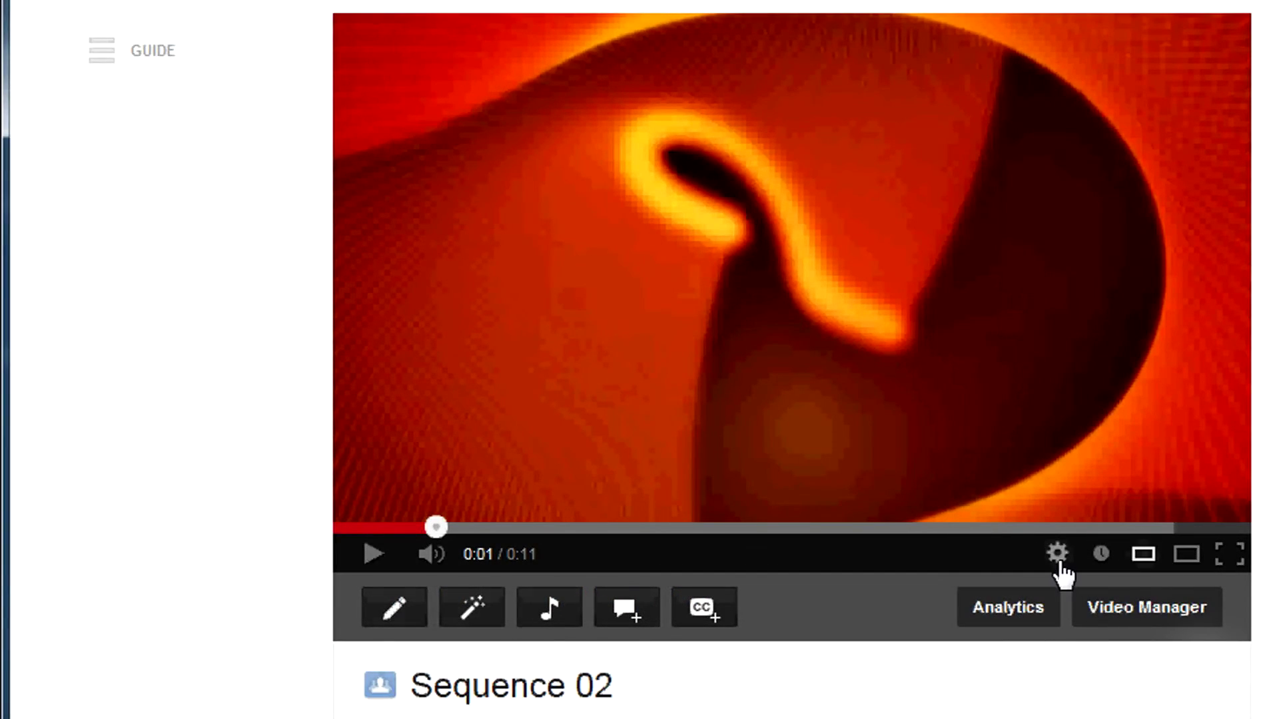
# - Set the YouTube player's quality to 1080p HD and start playing the Sequence 02 video
pyautogui.click(1060, 566)
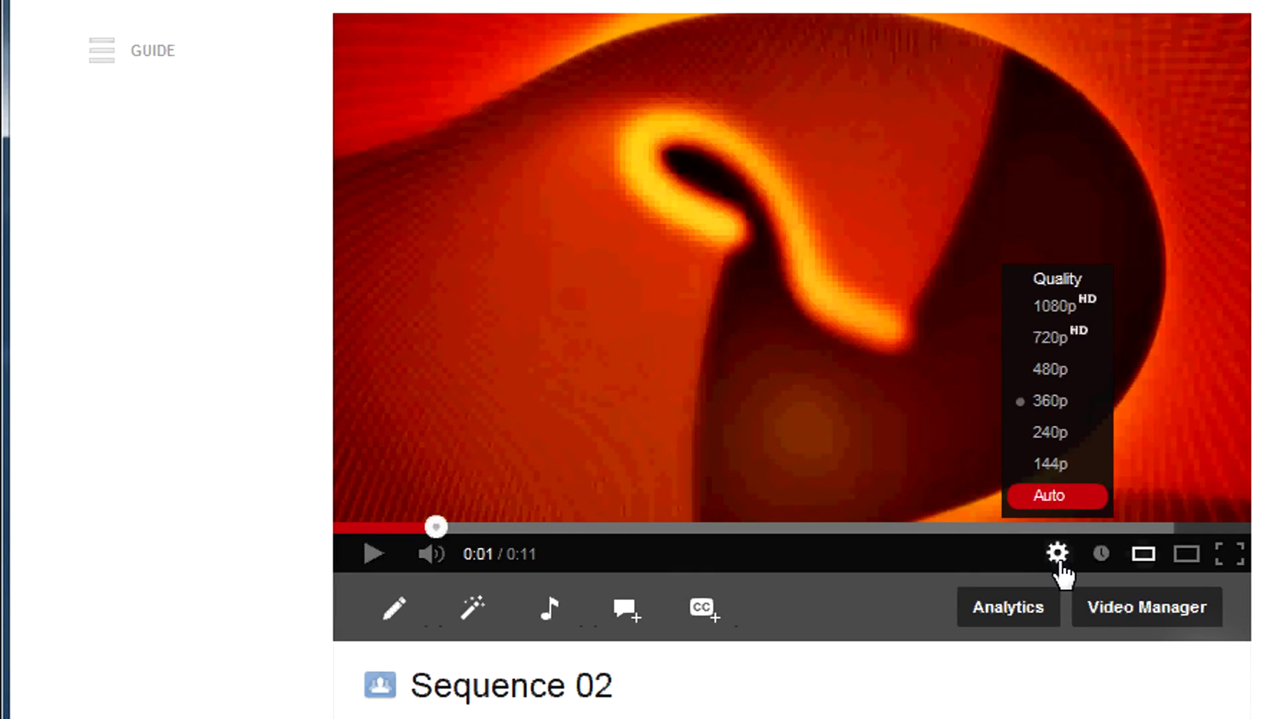
pyautogui.click(1076, 307)
pyautogui.click(1106, 324)
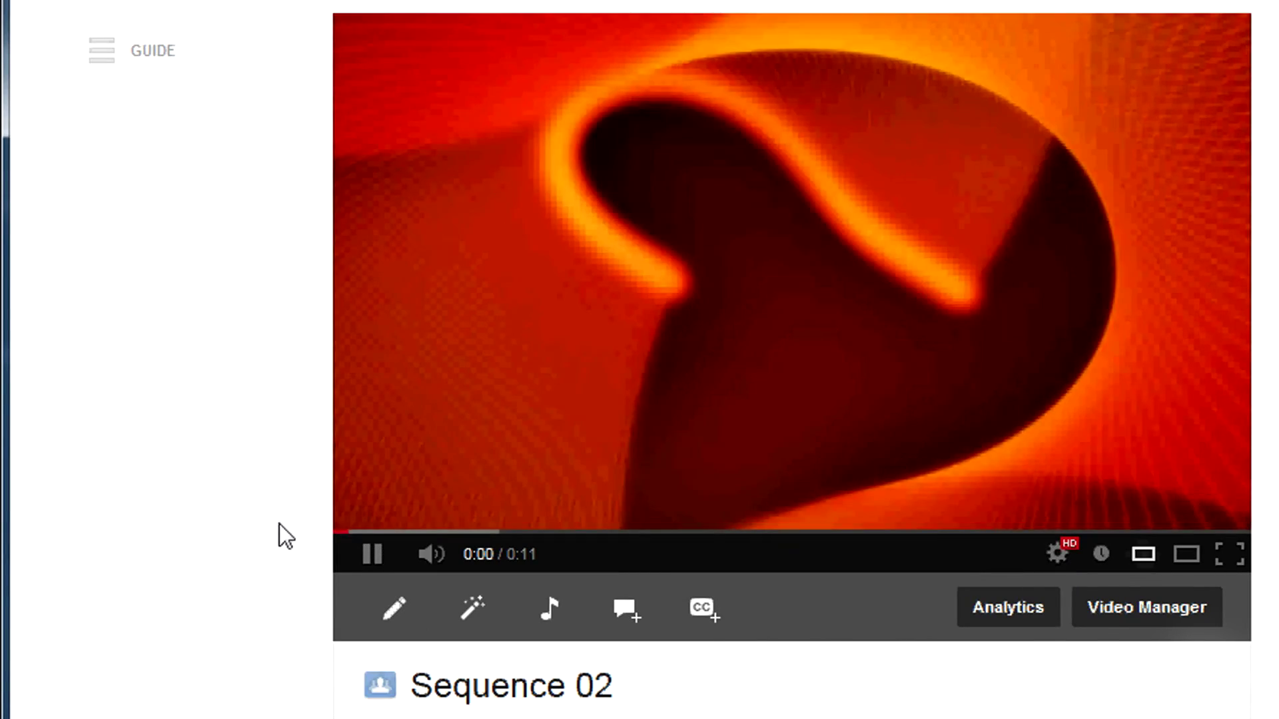